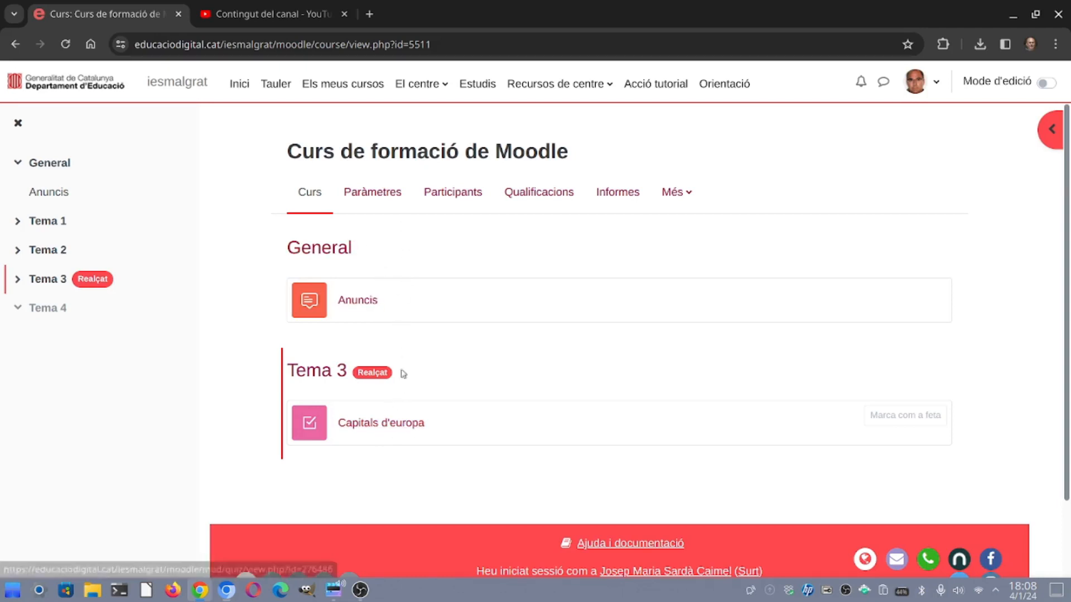
Open the Restaura page under the course's reuse options and look over its backup import and storage areas
{"action": "left_click", "coordinate": [681, 198]}
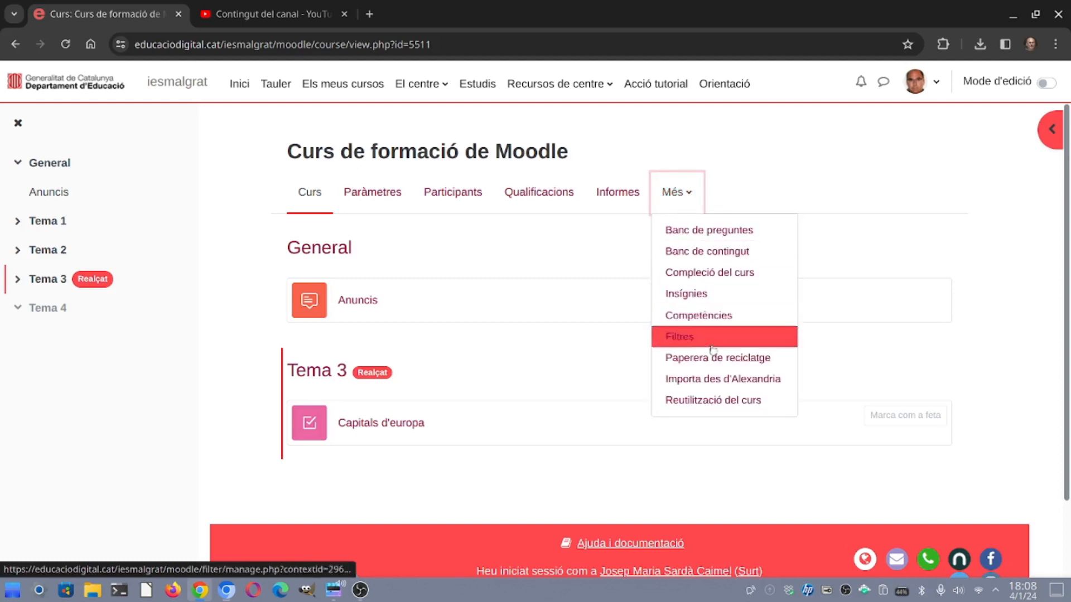
{"action": "left_click", "coordinate": [707, 401]}
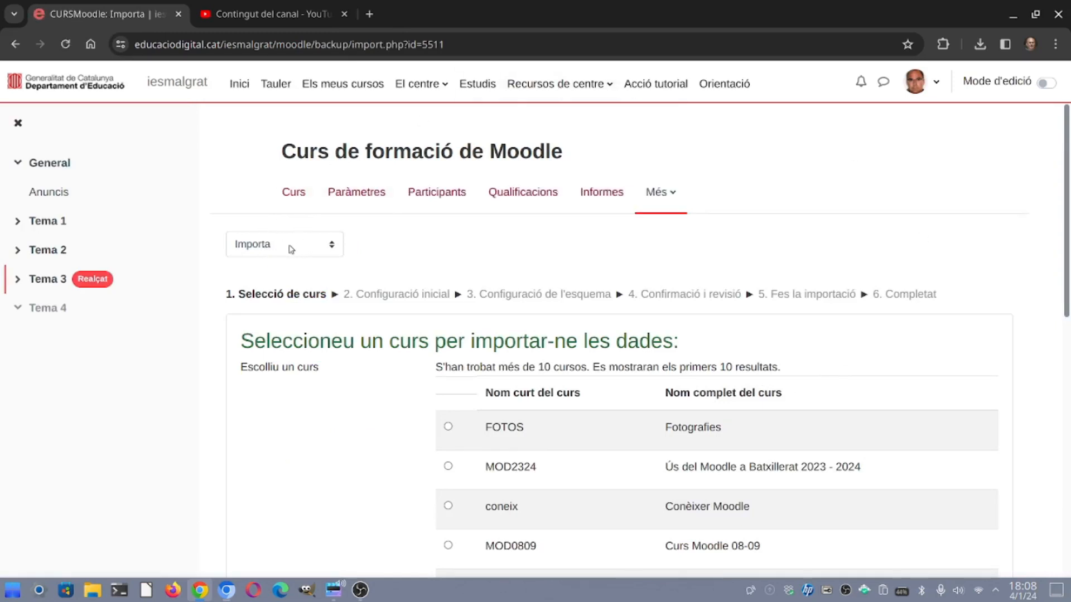
{"action": "left_click", "coordinate": [291, 249]}
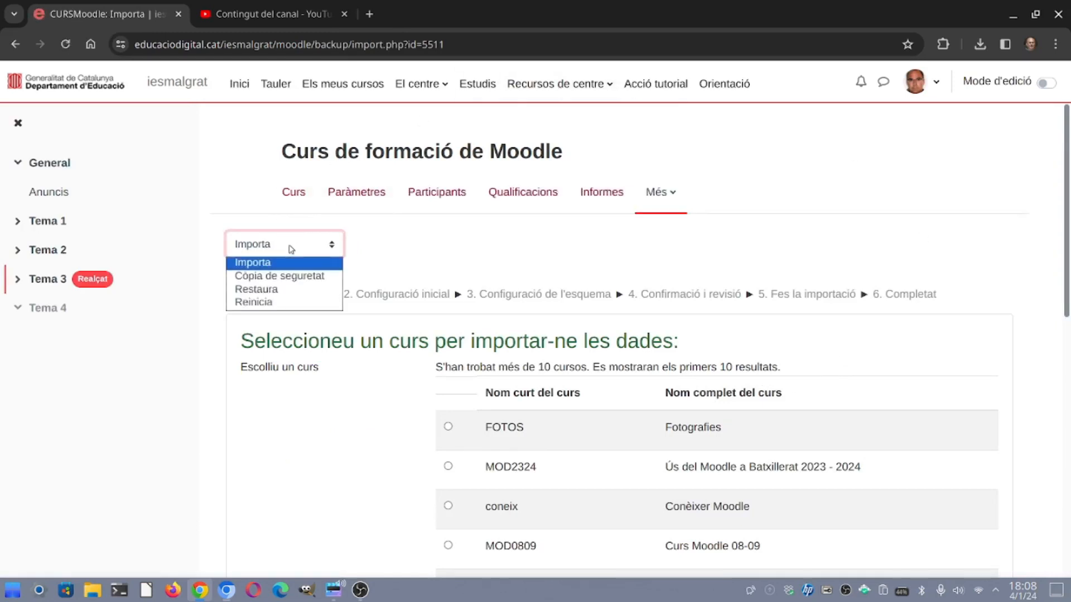
{"action": "left_click", "coordinate": [293, 290]}
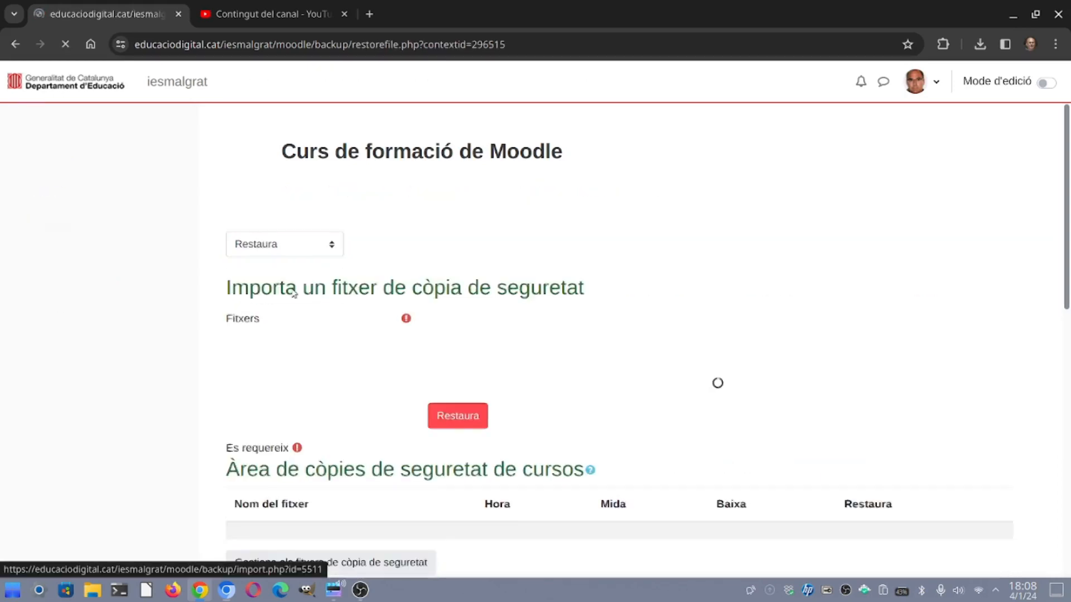
{"action": "scroll", "coordinate": [422, 257], "scroll_direction": "down", "scroll_amount": 3}
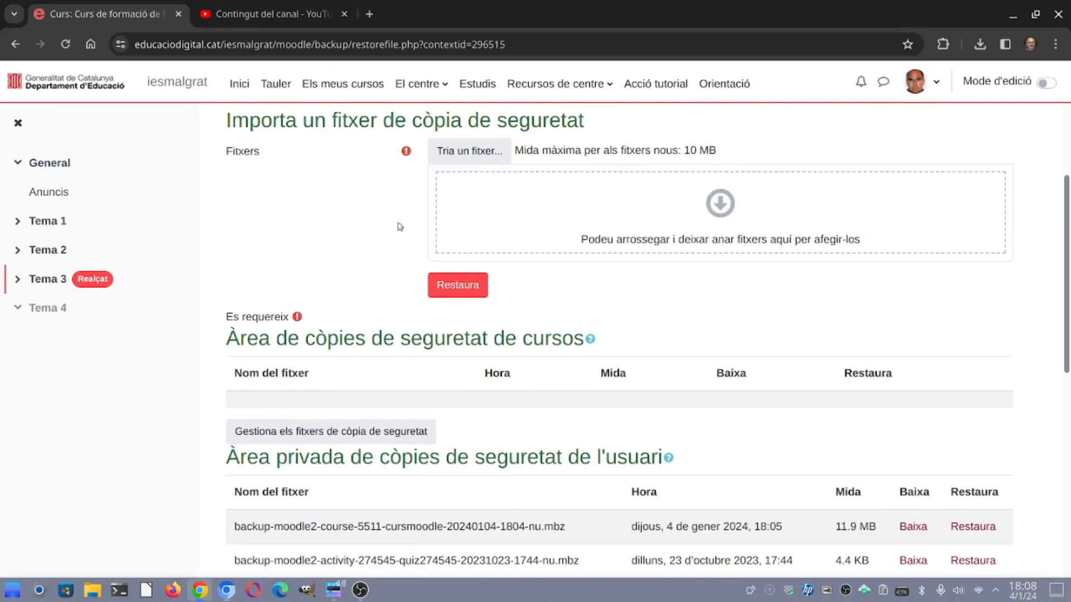
{"action": "scroll", "coordinate": [395, 240], "scroll_direction": "down", "scroll_amount": 3}
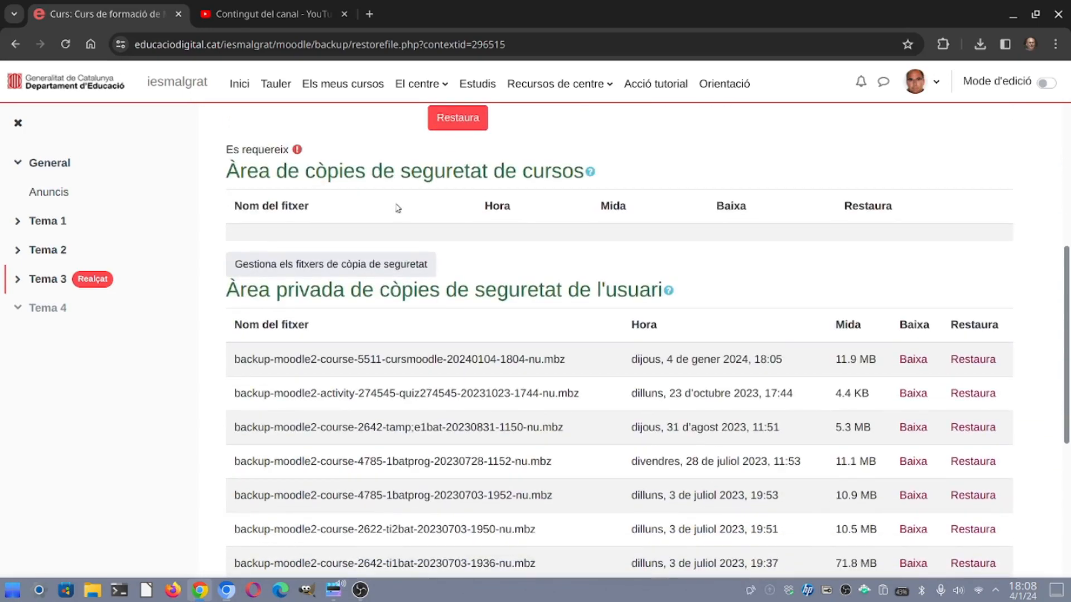
{"action": "scroll", "coordinate": [401, 226], "scroll_direction": "up", "scroll_amount": 5}
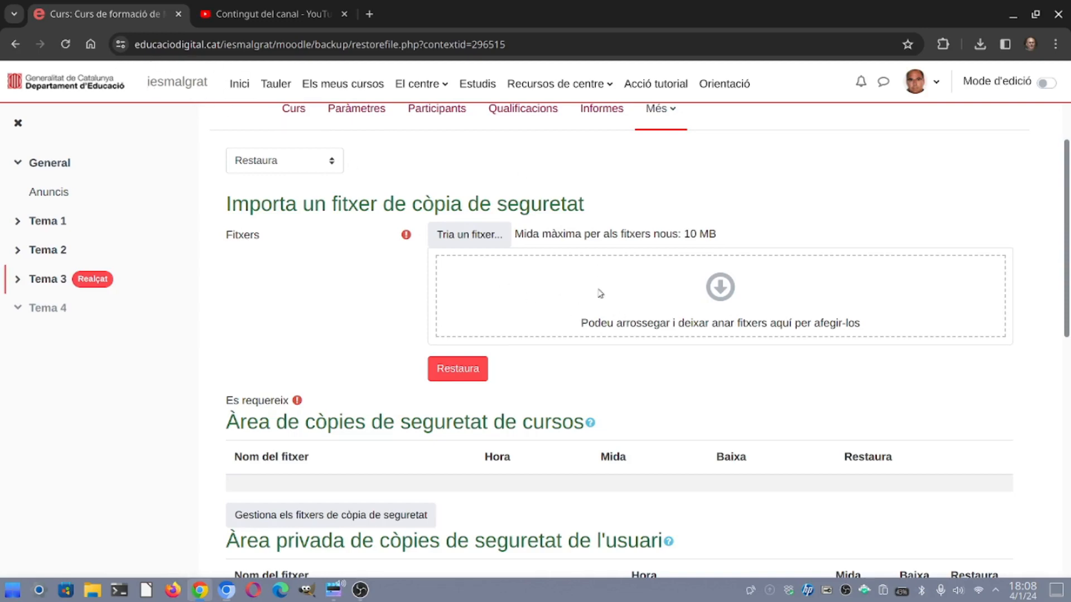
{"action": "left_click", "coordinate": [92, 590]}
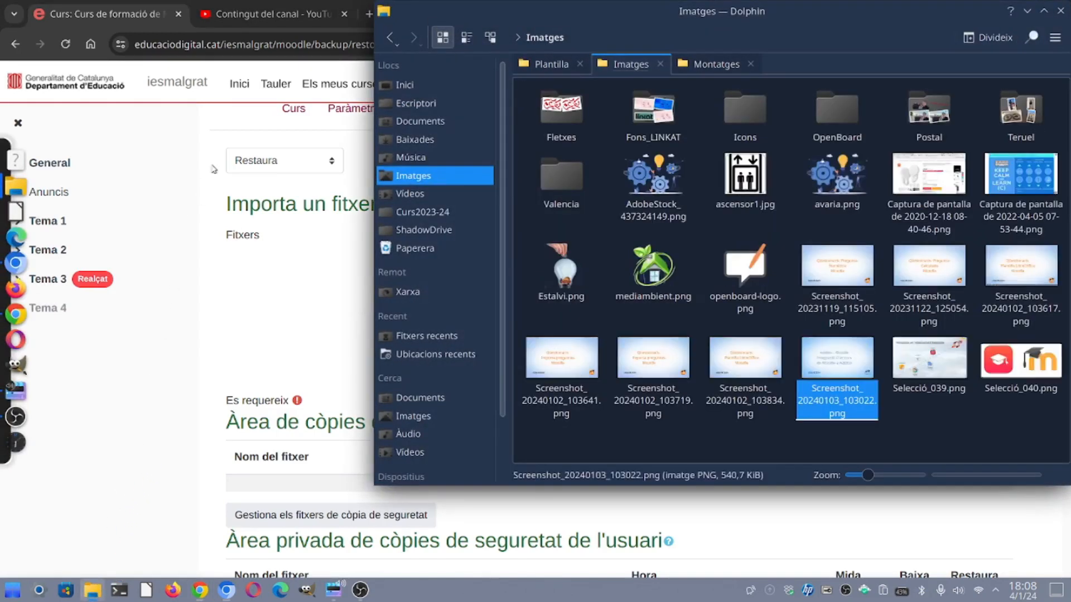
{"action": "left_click", "coordinate": [416, 140]}
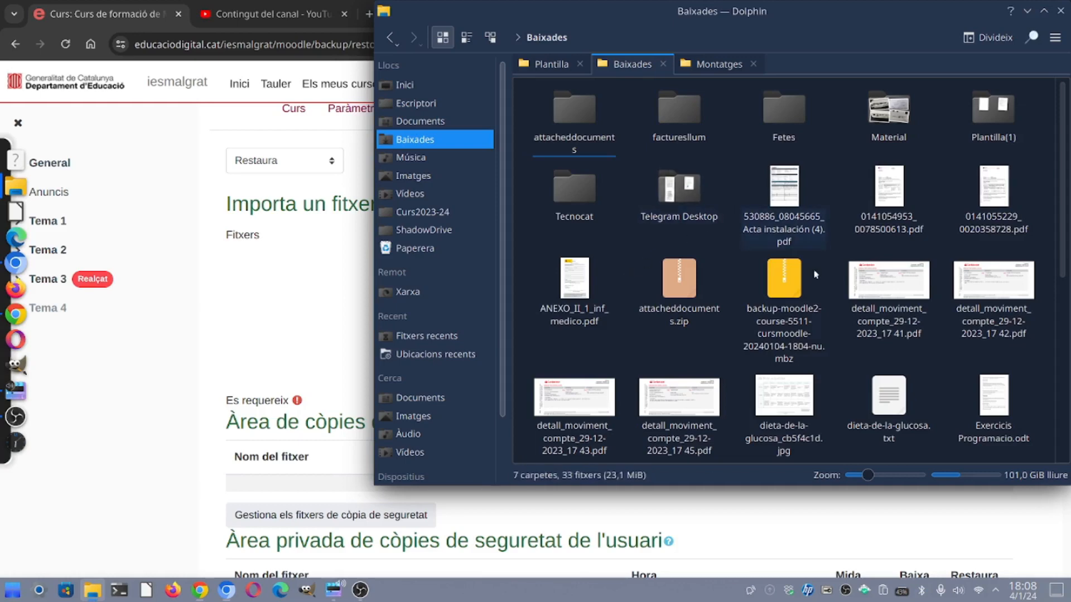
{"action": "left_click_drag", "start_coordinate": [865, 10], "coordinate": [432, 39]}
{"action": "left_click", "coordinate": [355, 323]}
{"action": "left_click_drag", "start_coordinate": [355, 322], "coordinate": [678, 306]}
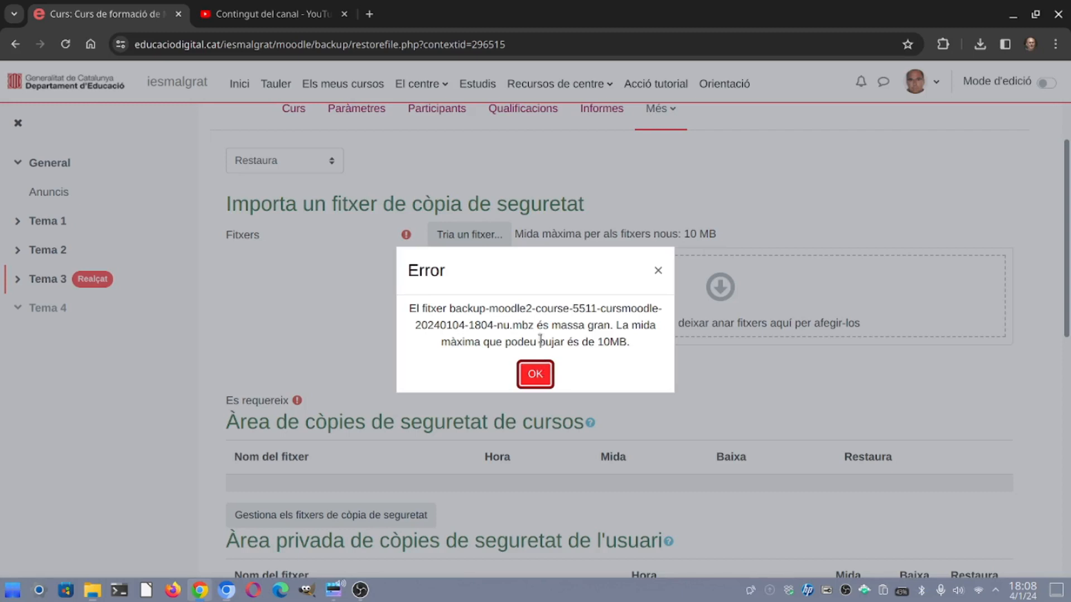
{"action": "left_click", "coordinate": [530, 382]}
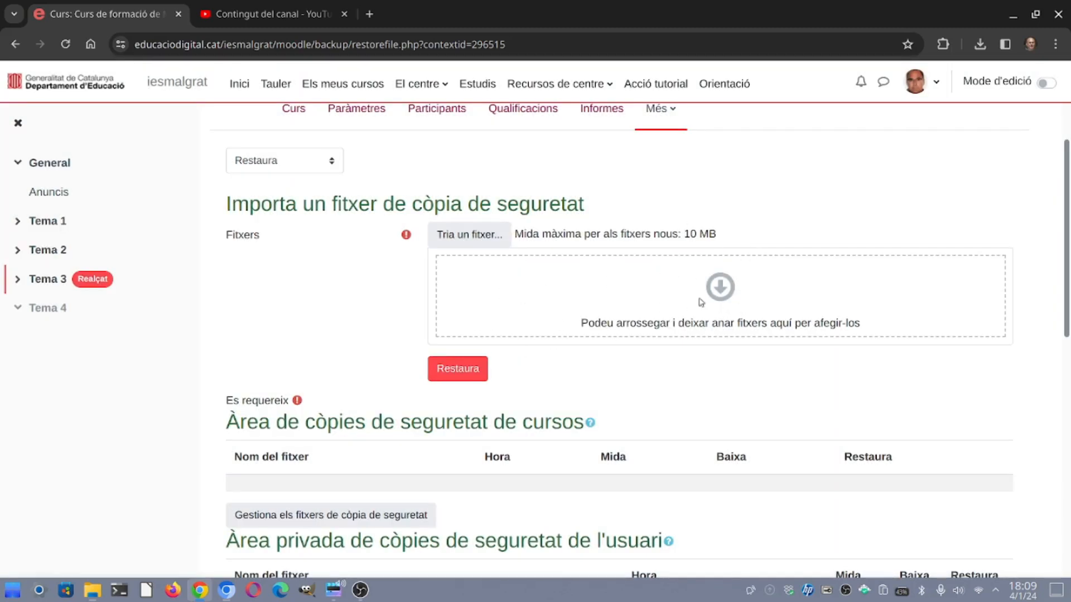
Set the course's maximum upload size to the site limit (25 MB) in its parameters and save the changes
{"action": "scroll", "coordinate": [705, 312], "scroll_direction": "down", "scroll_amount": 2}
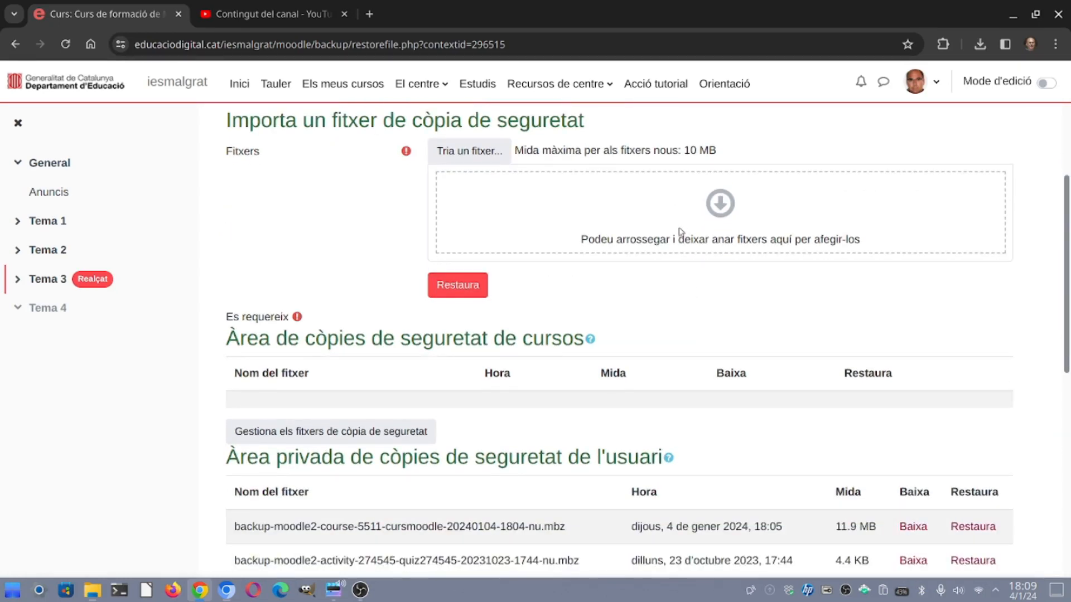
{"action": "scroll", "coordinate": [680, 231], "scroll_direction": "down", "scroll_amount": 1}
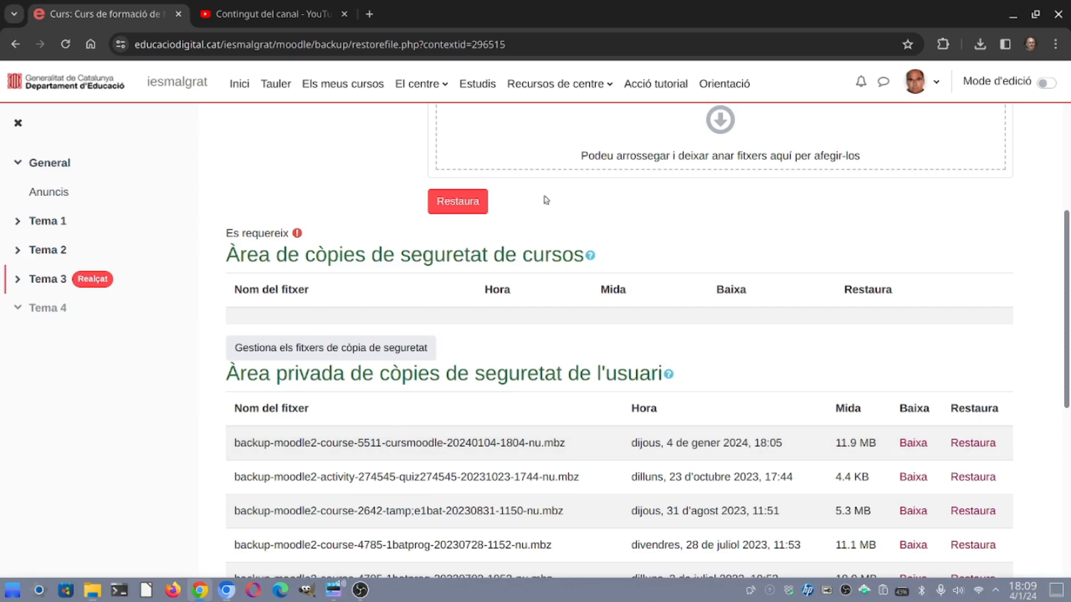
{"action": "scroll", "coordinate": [544, 194], "scroll_direction": "up", "scroll_amount": 3}
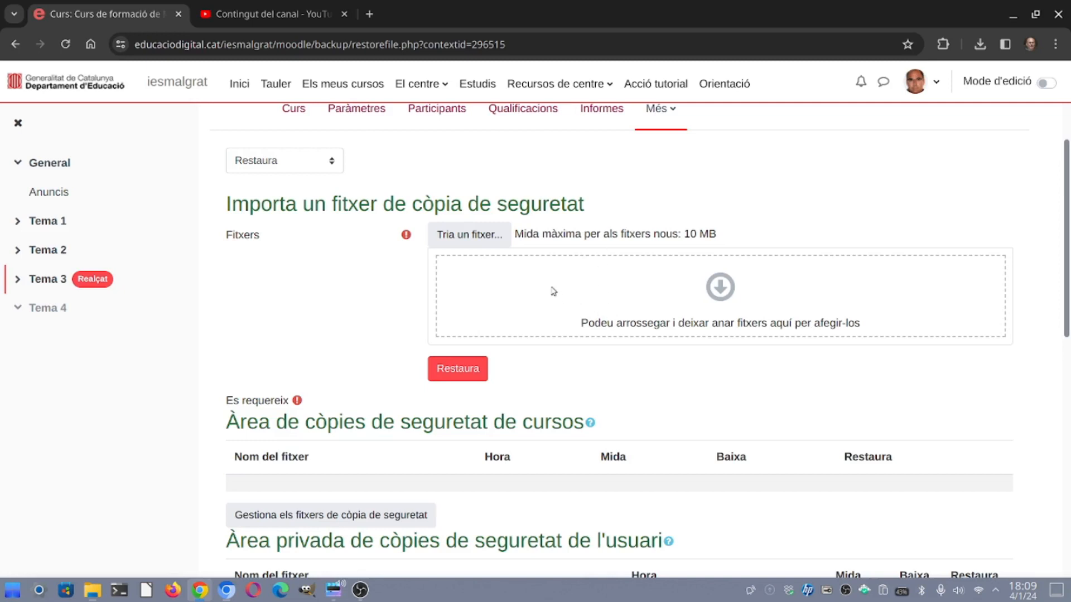
{"action": "left_click", "coordinate": [350, 123]}
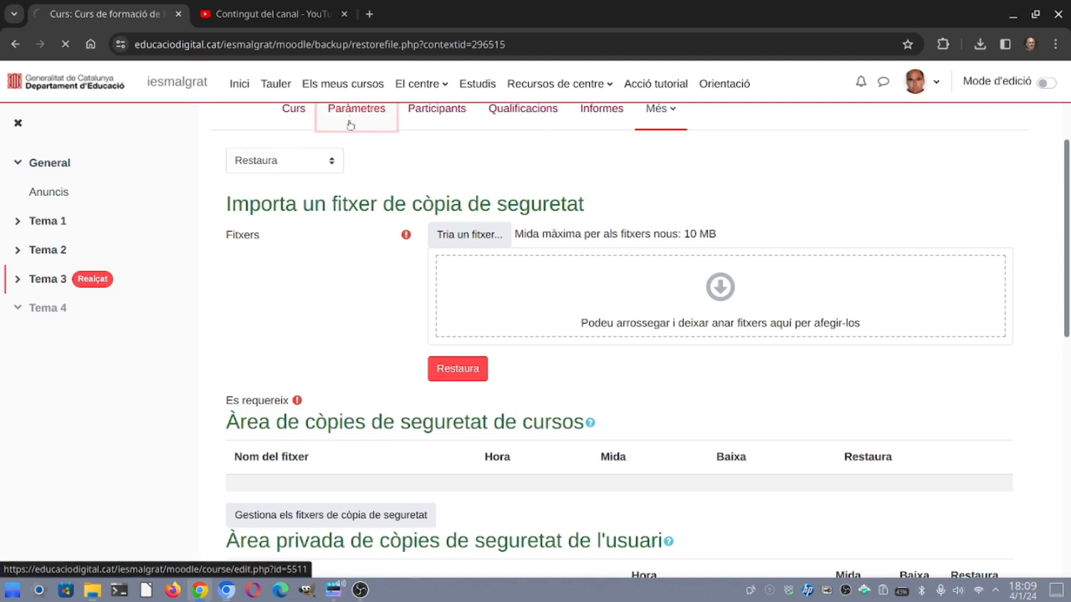
{"action": "scroll", "coordinate": [411, 255], "scroll_direction": "down", "scroll_amount": 5}
{"action": "scroll", "coordinate": [411, 256], "scroll_direction": "down", "scroll_amount": 10}
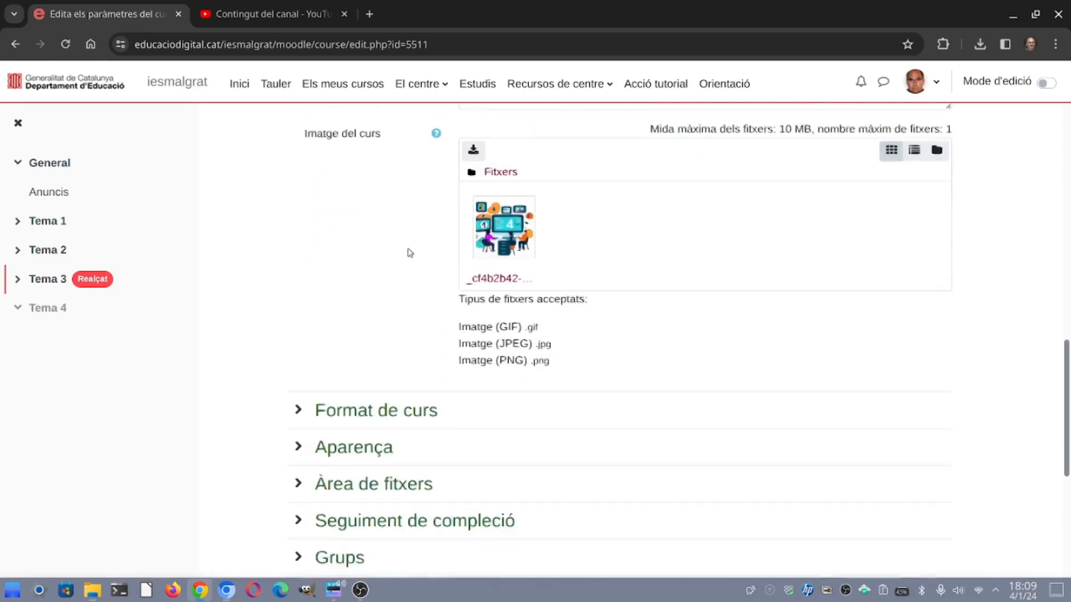
{"action": "scroll", "coordinate": [410, 253], "scroll_direction": "down", "scroll_amount": 4}
{"action": "left_click", "coordinate": [395, 278]}
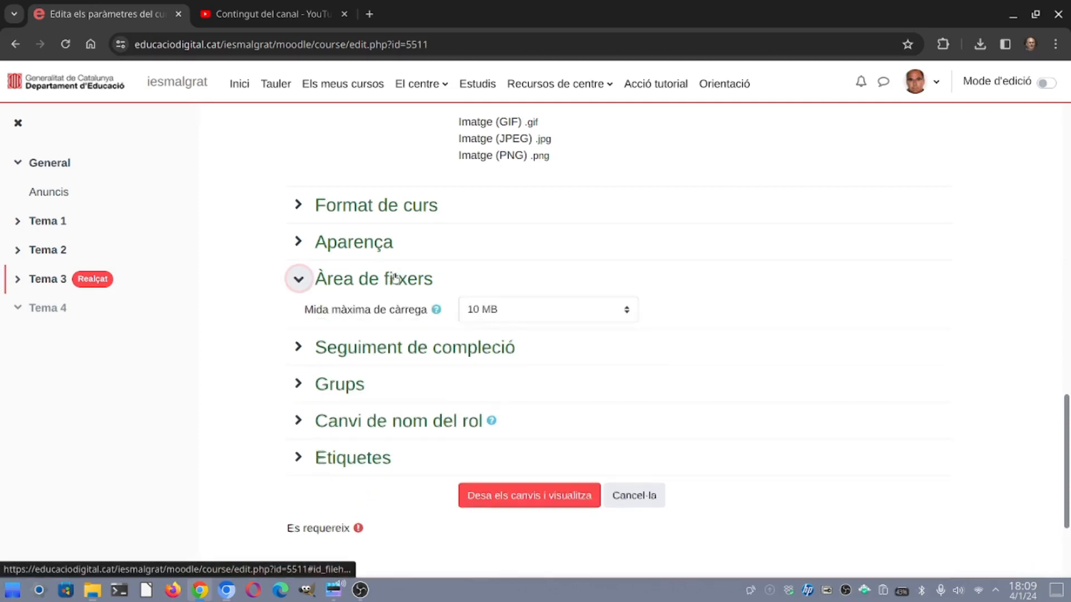
{"action": "left_click", "coordinate": [536, 315]}
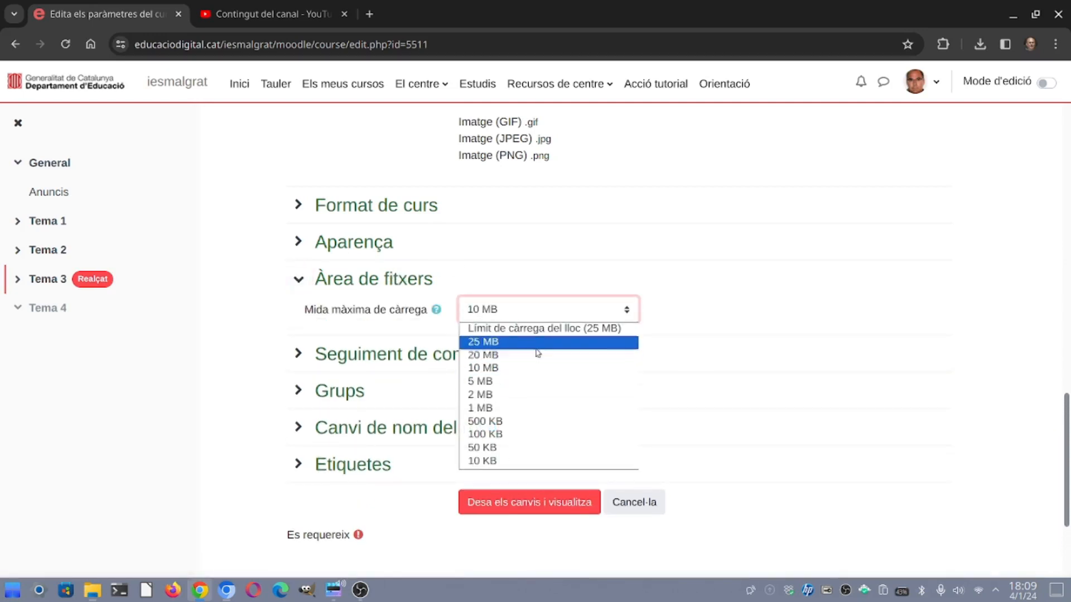
{"action": "left_click", "coordinate": [538, 328]}
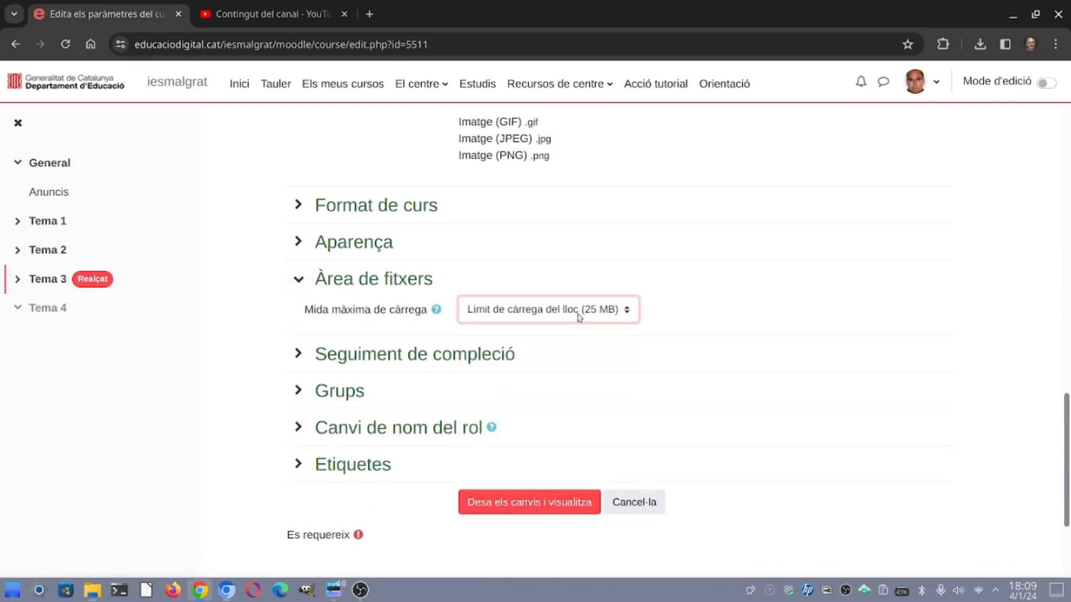
{"action": "left_click", "coordinate": [551, 504]}
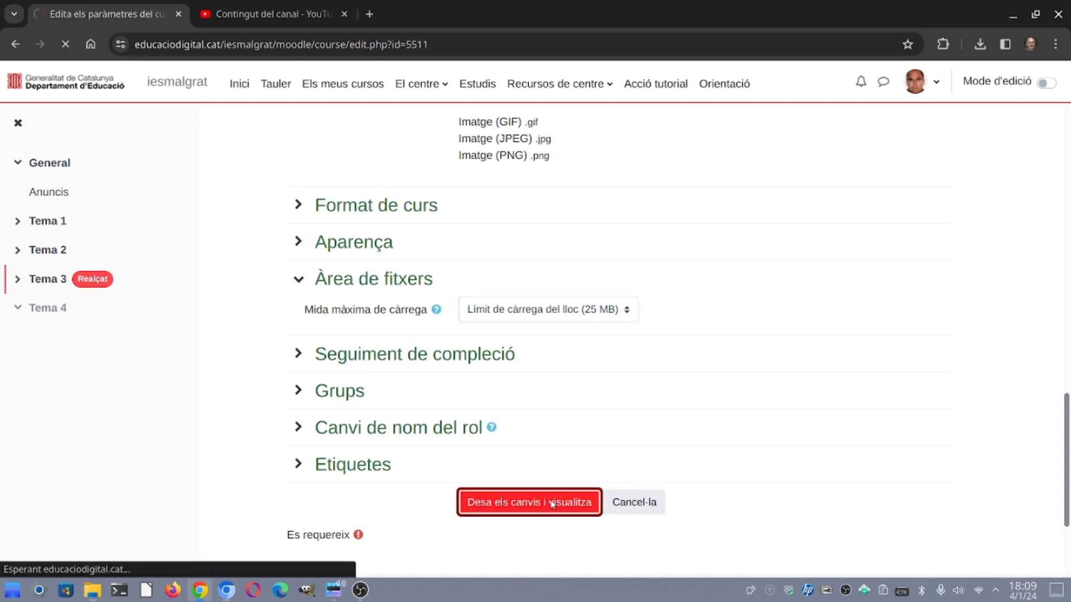
Return to the Restaura page in the course's reuse options
{"action": "left_click", "coordinate": [681, 193]}
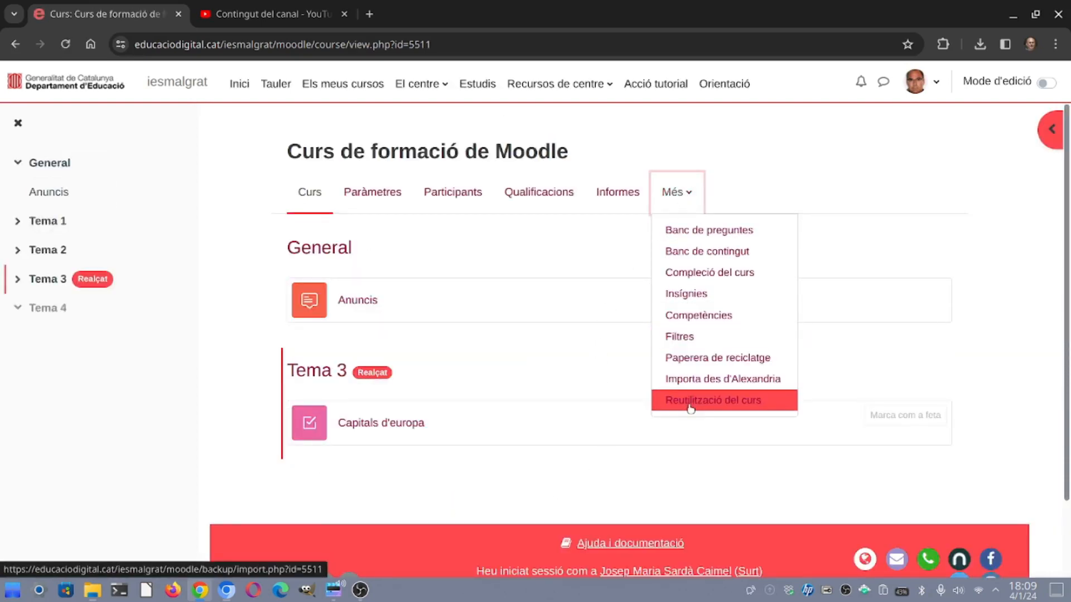
{"action": "left_click", "coordinate": [690, 406]}
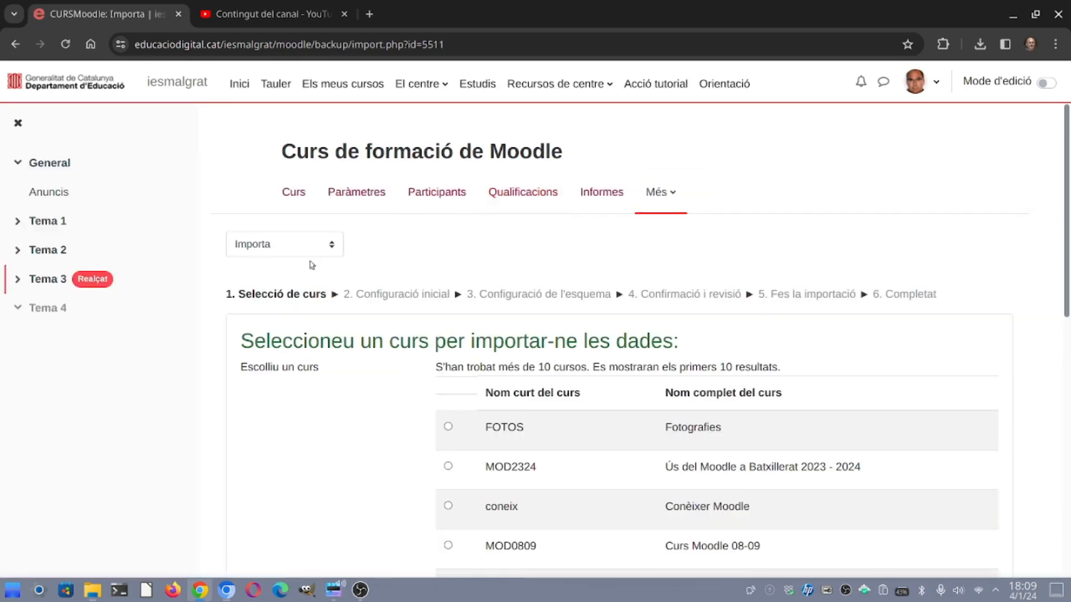
{"action": "left_click", "coordinate": [274, 250]}
{"action": "left_click", "coordinate": [282, 291]}
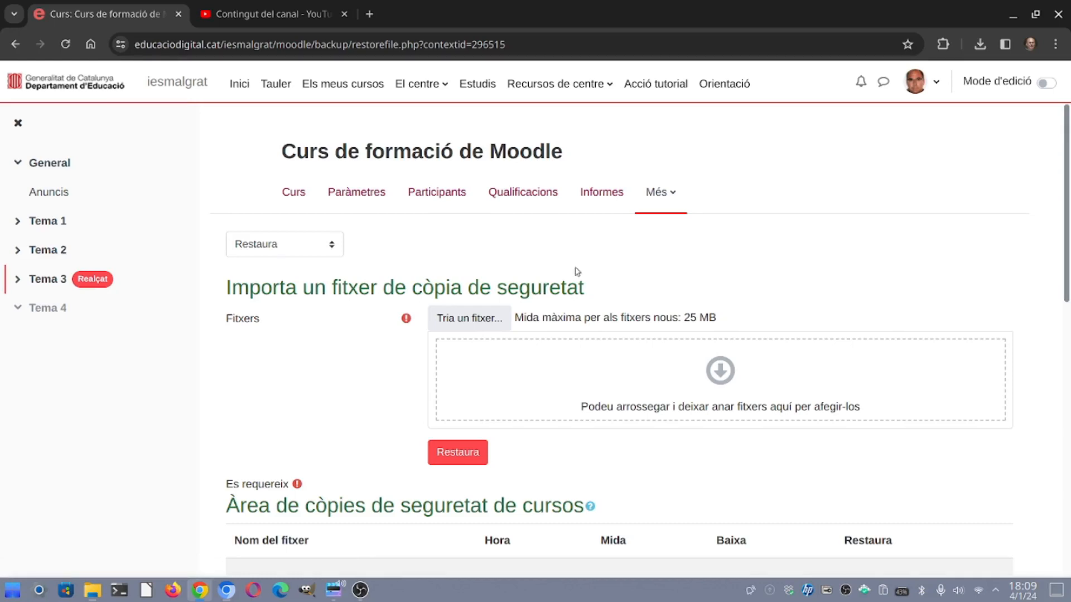
{"action": "scroll", "coordinate": [578, 278], "scroll_direction": "down", "scroll_amount": 2}
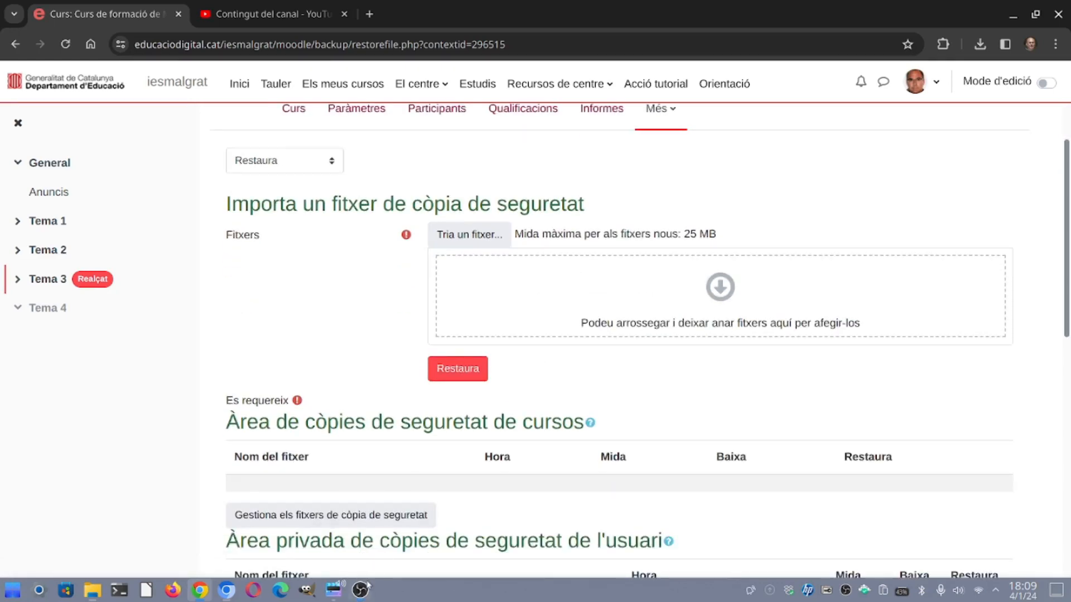
{"action": "left_click", "coordinate": [92, 590]}
{"action": "left_click_drag", "start_coordinate": [357, 307], "coordinate": [762, 275]}
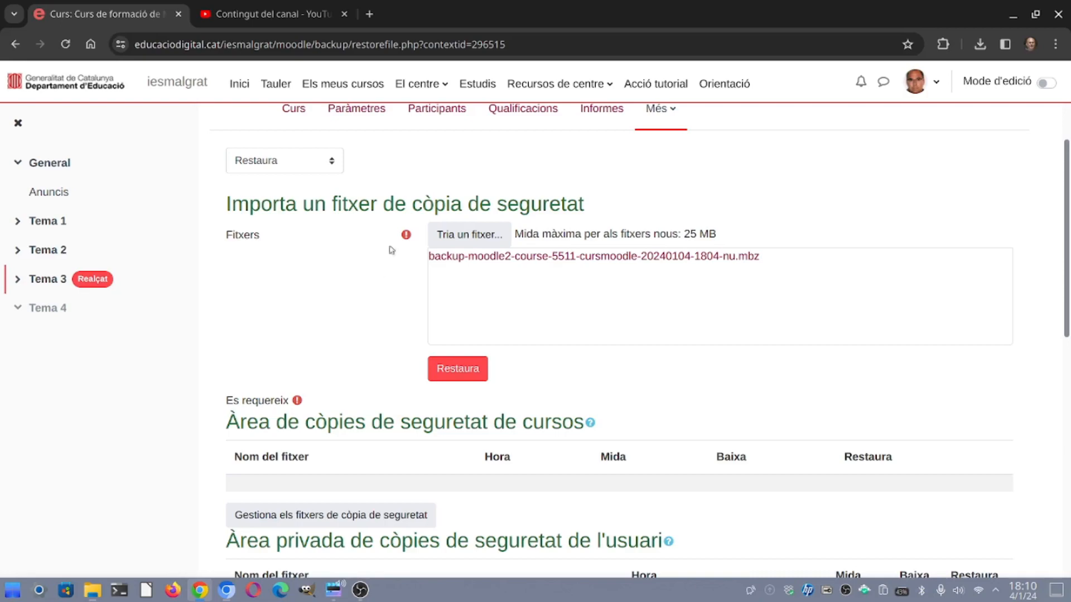
{"action": "scroll", "coordinate": [445, 354], "scroll_direction": "down", "scroll_amount": 2}
{"action": "scroll", "coordinate": [445, 354], "scroll_direction": "down", "scroll_amount": 6}
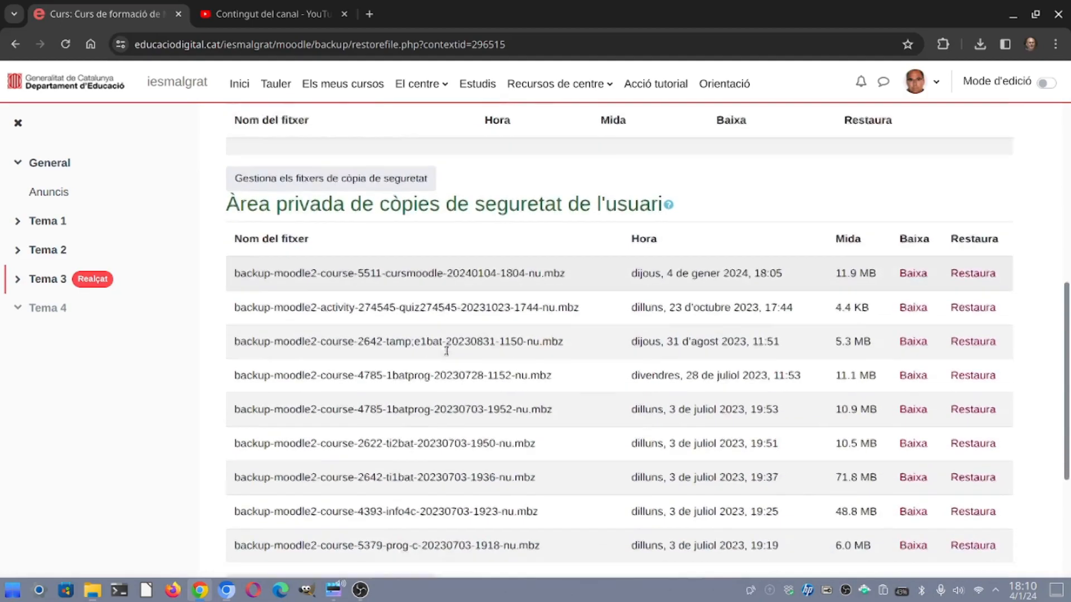
{"action": "scroll", "coordinate": [446, 350], "scroll_direction": "up", "scroll_amount": 7}
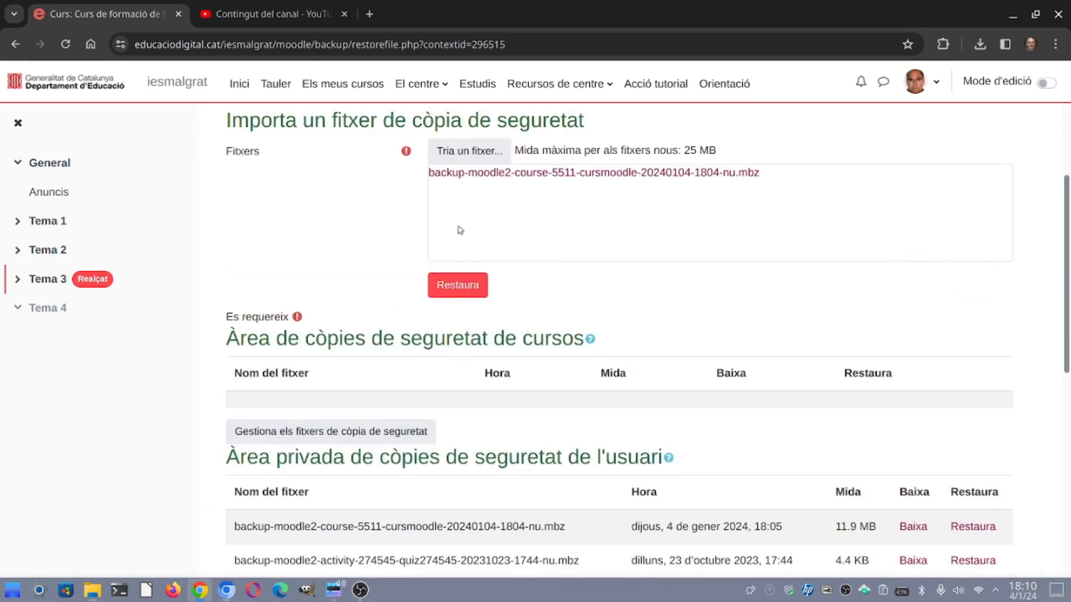
{"action": "left_click", "coordinate": [454, 287]}
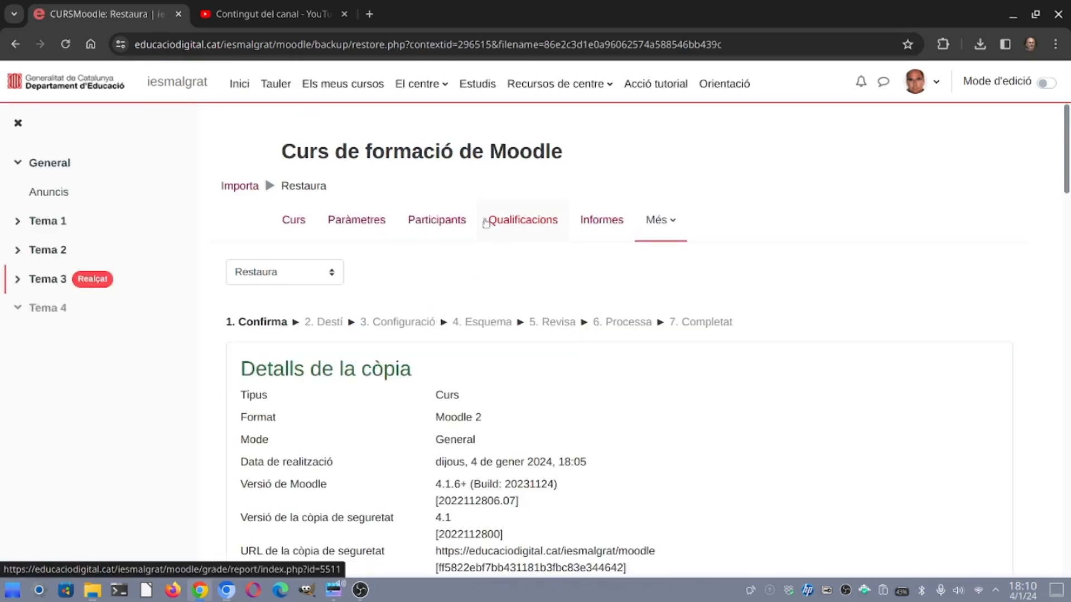
Review the backup's details, its included settings, and the activities listed in each course section on the confirmation page
{"action": "scroll", "coordinate": [482, 280], "scroll_direction": "down", "scroll_amount": 3}
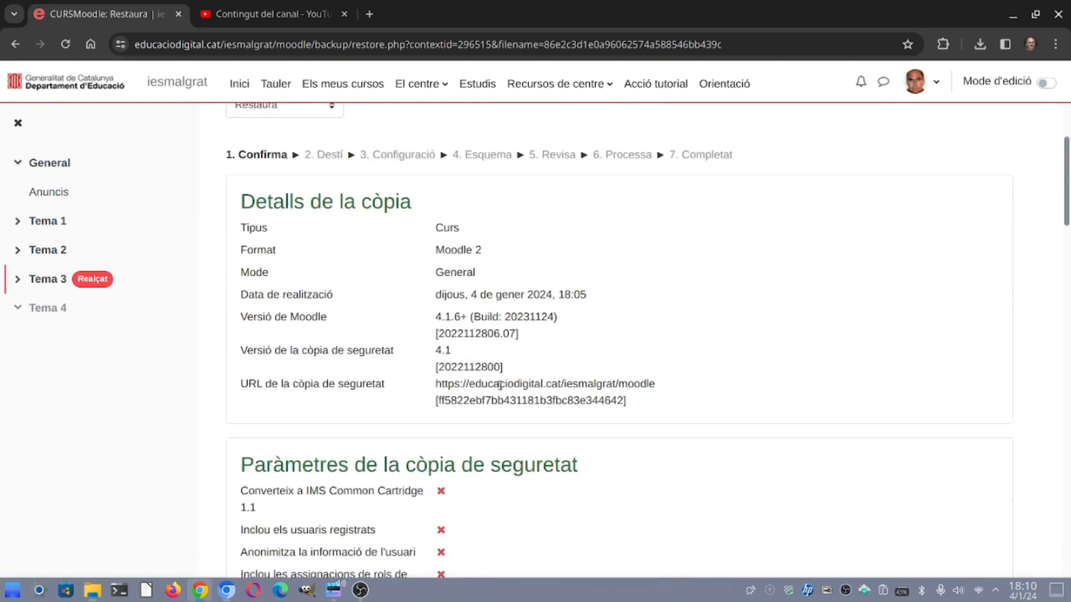
{"action": "scroll", "coordinate": [500, 390], "scroll_direction": "down", "scroll_amount": 7}
{"action": "scroll", "coordinate": [502, 364], "scroll_direction": "down", "scroll_amount": 6}
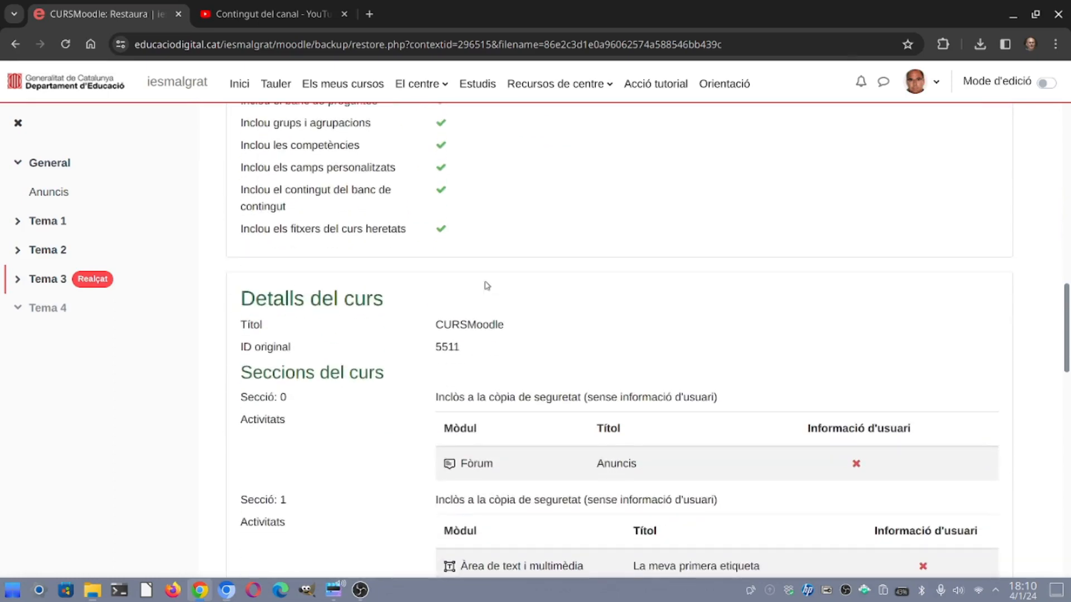
{"action": "scroll", "coordinate": [489, 230], "scroll_direction": "down", "scroll_amount": 2}
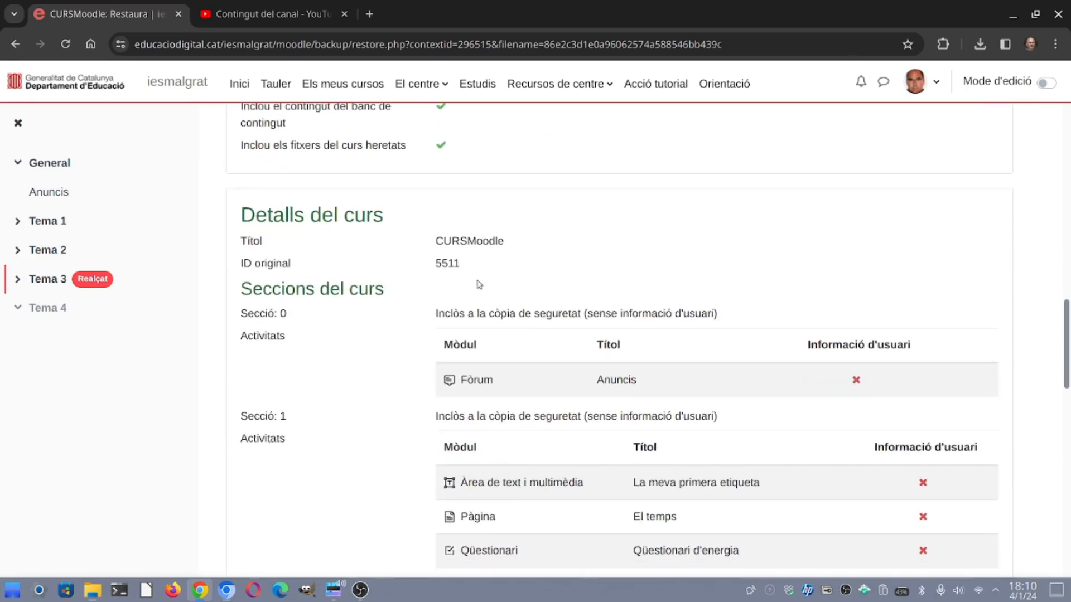
{"action": "scroll", "coordinate": [505, 368], "scroll_direction": "down", "scroll_amount": 8}
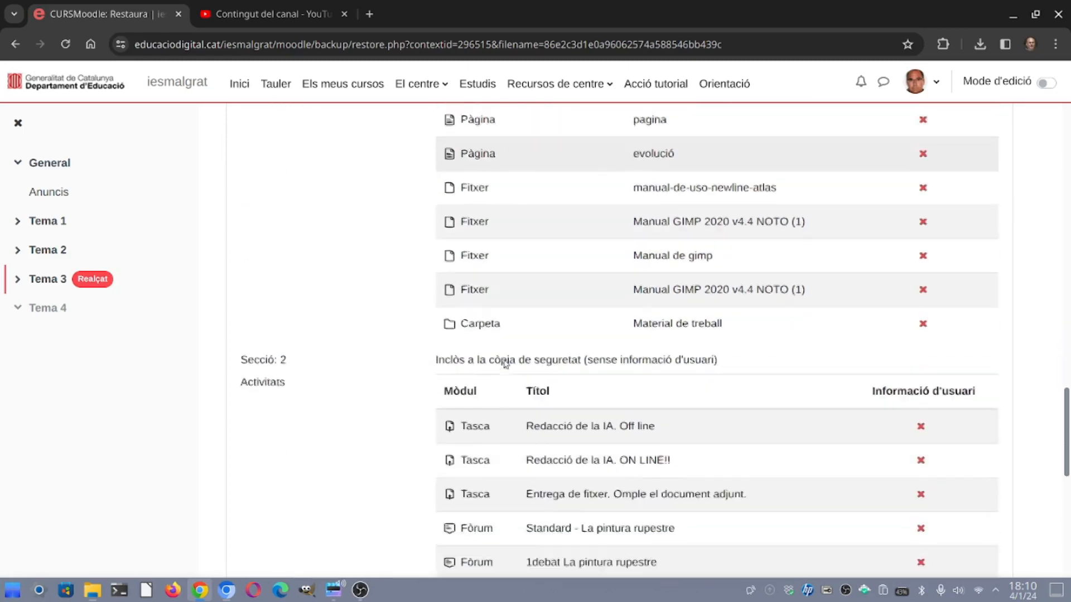
{"action": "scroll", "coordinate": [504, 363], "scroll_direction": "down", "scroll_amount": 8}
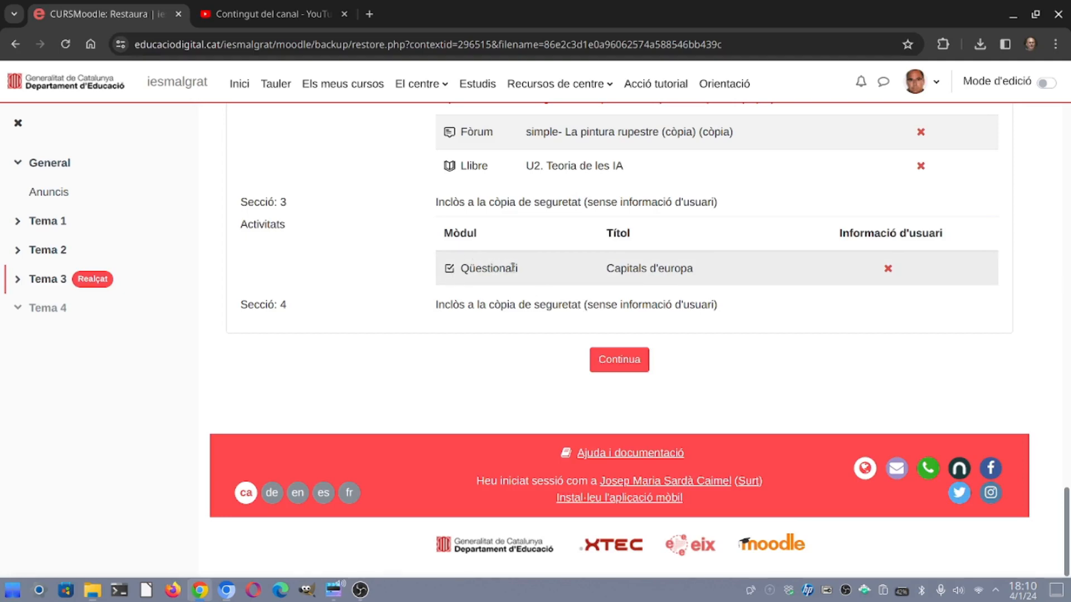
{"action": "scroll", "coordinate": [513, 268], "scroll_direction": "up", "scroll_amount": 5}
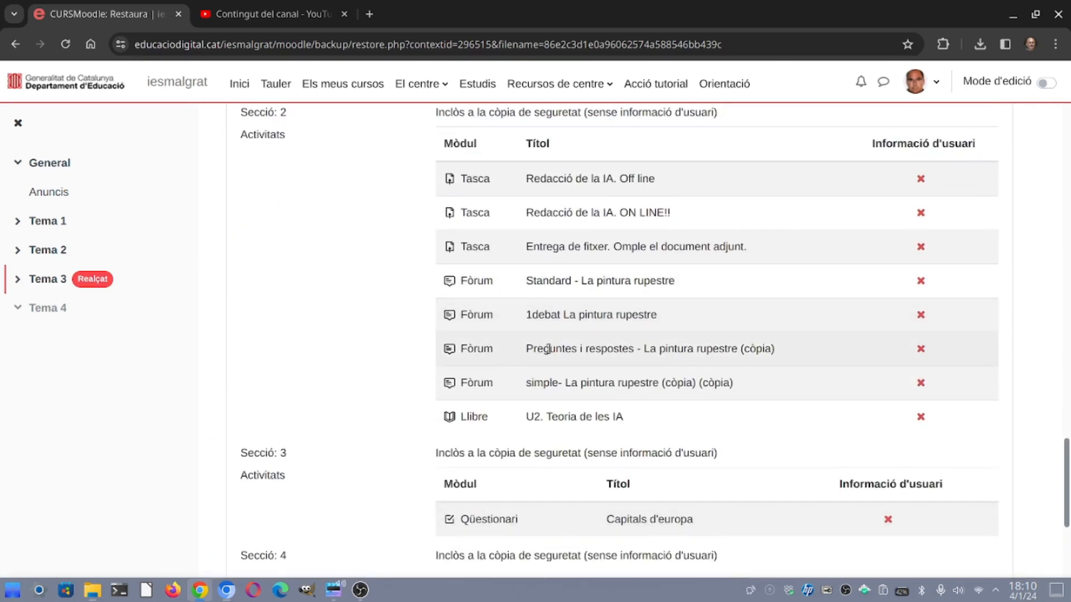
{"action": "scroll", "coordinate": [548, 350], "scroll_direction": "up", "scroll_amount": 4}
{"action": "scroll", "coordinate": [549, 349], "scroll_direction": "down", "scroll_amount": 9}
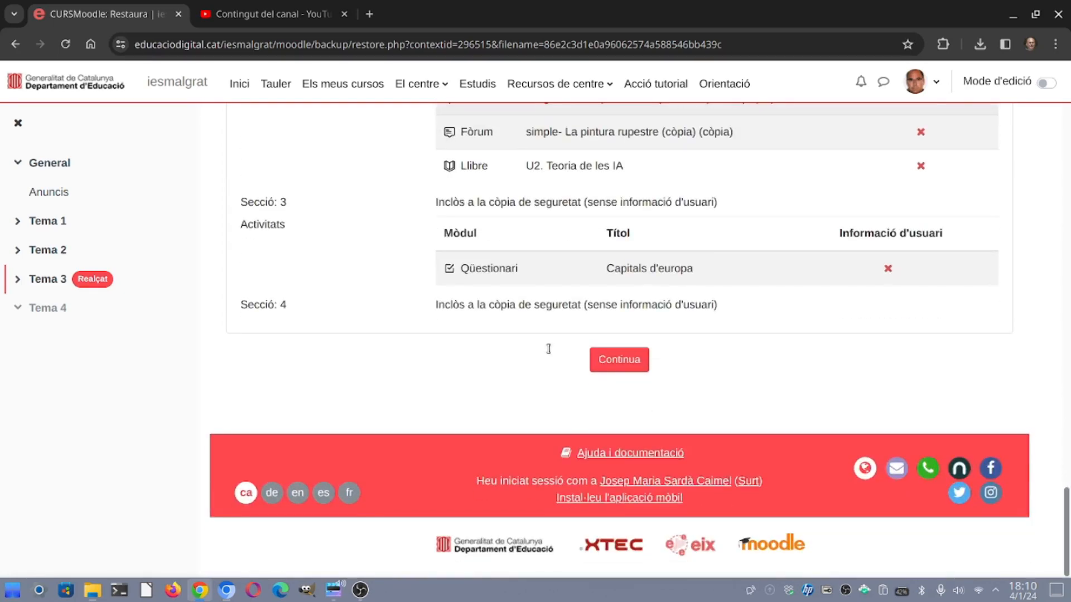
Confirm the backup details and choose to delete this course's contents before restoring as the restore destination
{"action": "left_click", "coordinate": [634, 366]}
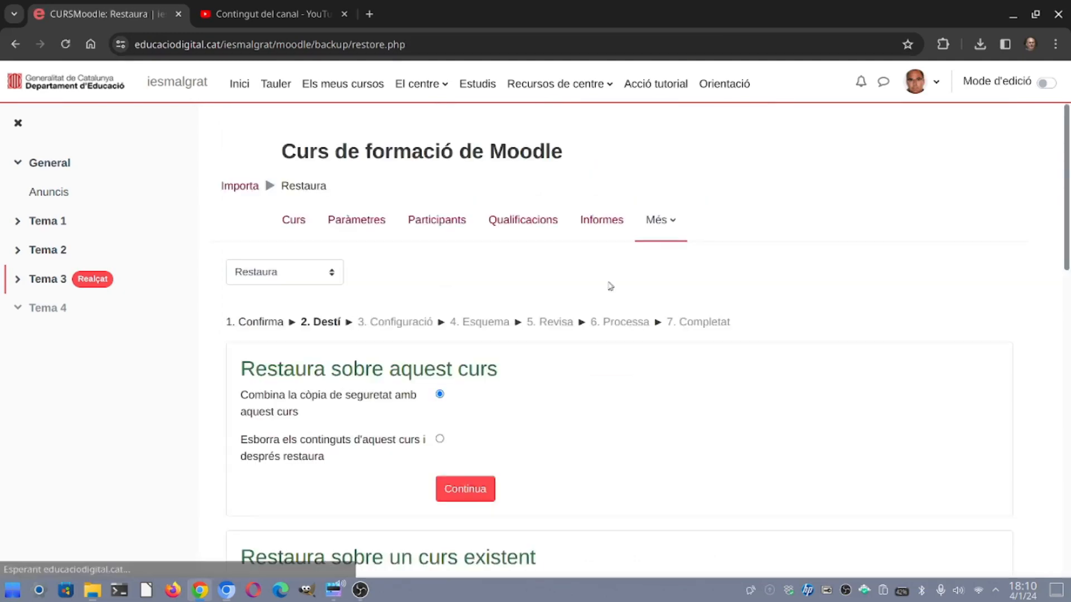
{"action": "scroll", "coordinate": [441, 242], "scroll_direction": "down", "scroll_amount": 3}
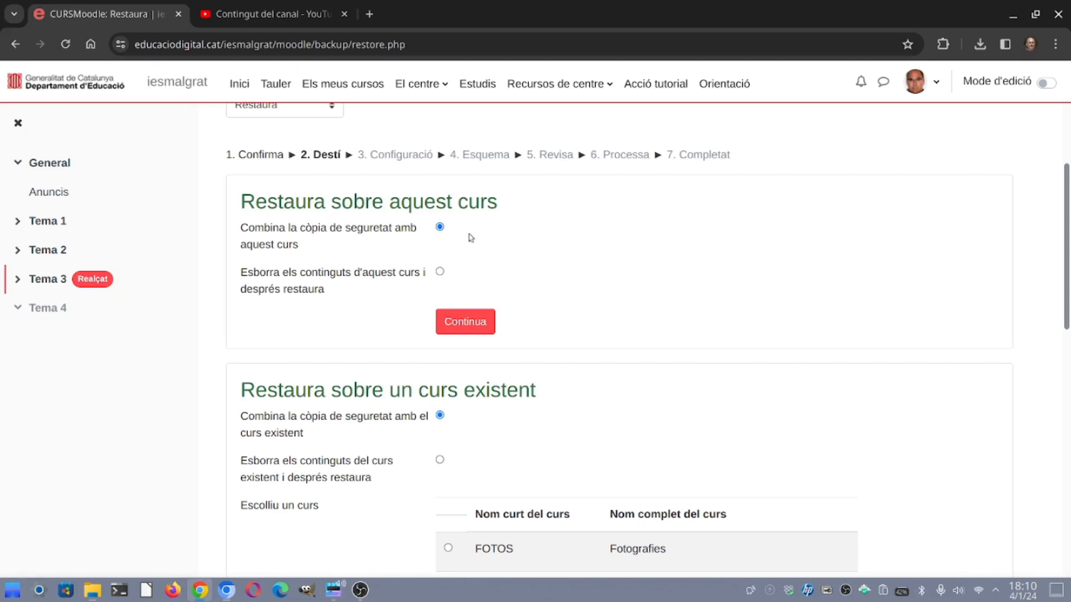
{"action": "left_click", "coordinate": [440, 272]}
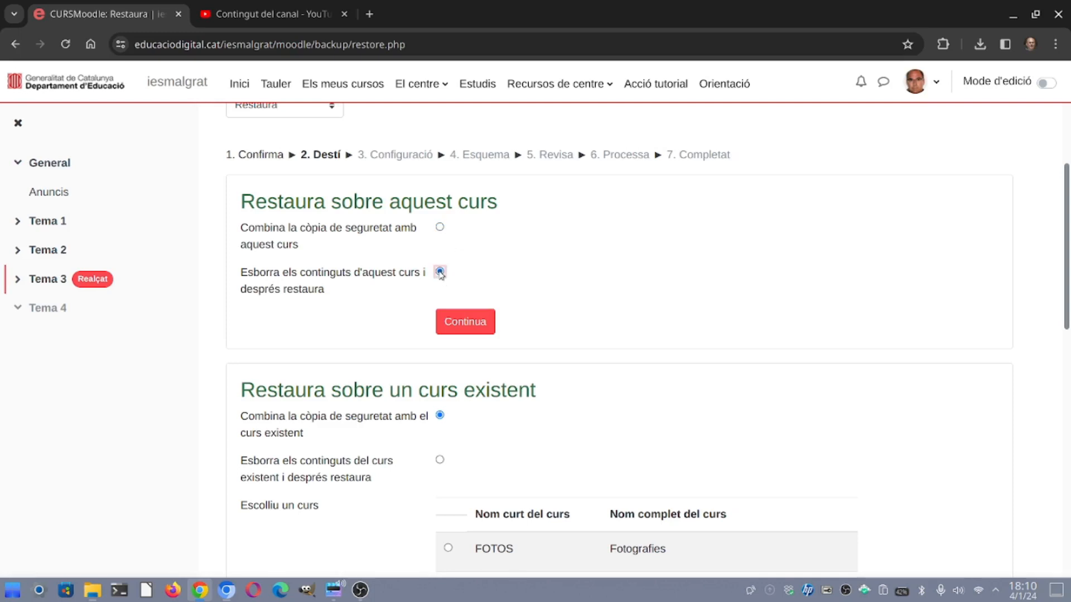
{"action": "left_click", "coordinate": [441, 228]}
{"action": "left_click", "coordinate": [441, 273]}
{"action": "scroll", "coordinate": [538, 253], "scroll_direction": "down", "scroll_amount": 2}
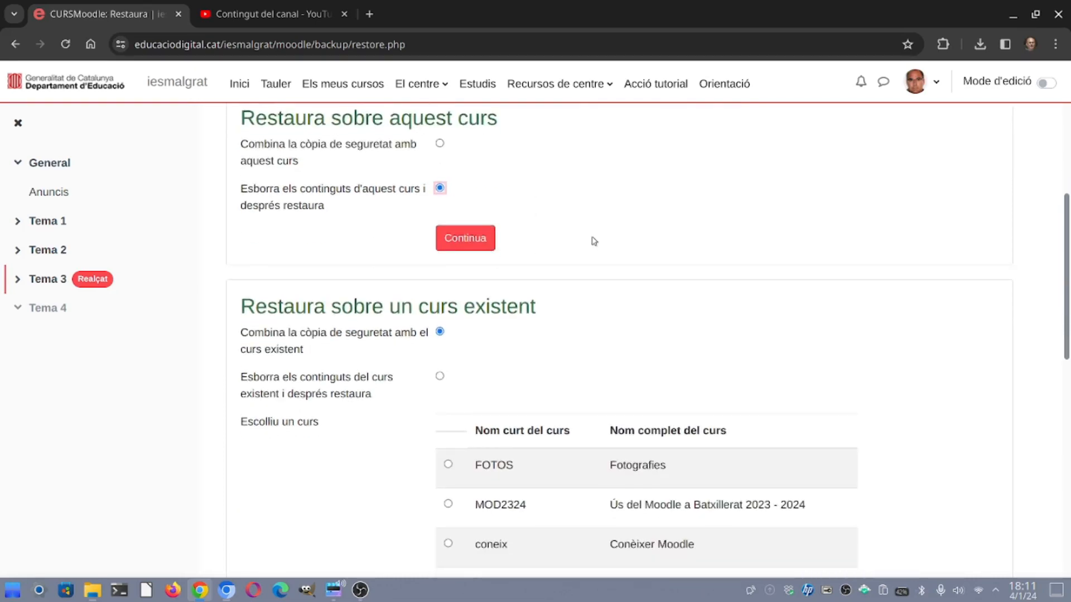
{"action": "scroll", "coordinate": [614, 229], "scroll_direction": "down", "scroll_amount": 6}
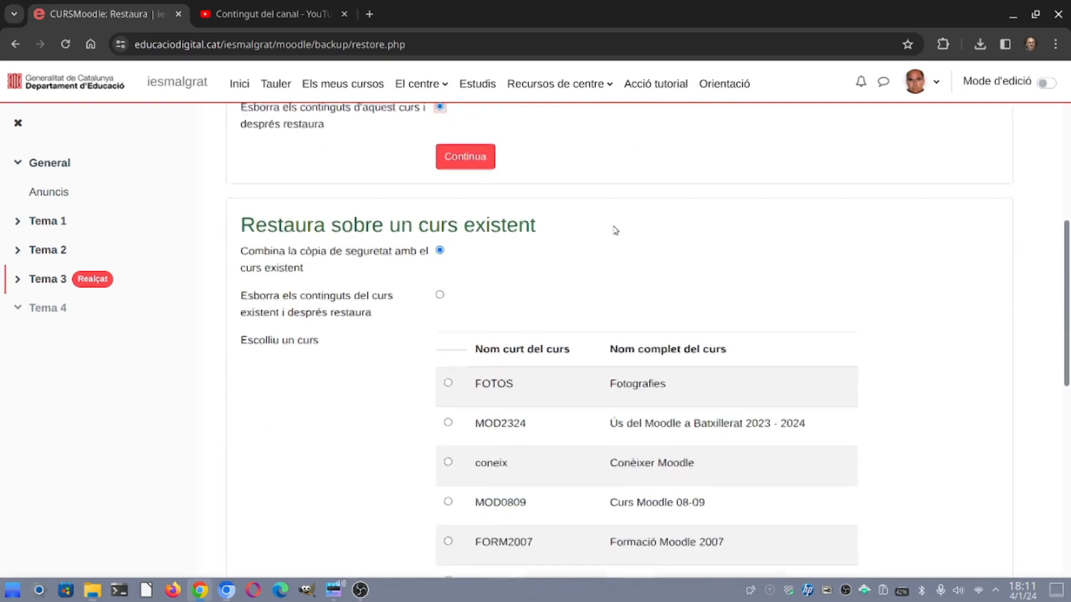
{"action": "scroll", "coordinate": [608, 273], "scroll_direction": "down", "scroll_amount": 4}
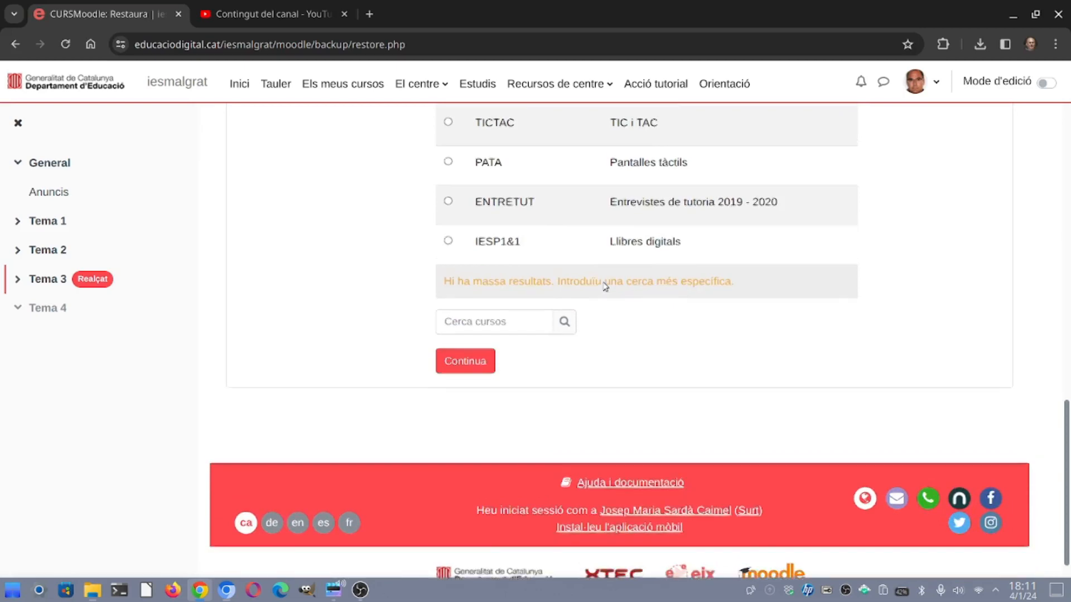
{"action": "scroll", "coordinate": [605, 282], "scroll_direction": "up", "scroll_amount": 10}
{"action": "scroll", "coordinate": [522, 187], "scroll_direction": "up", "scroll_amount": 3}
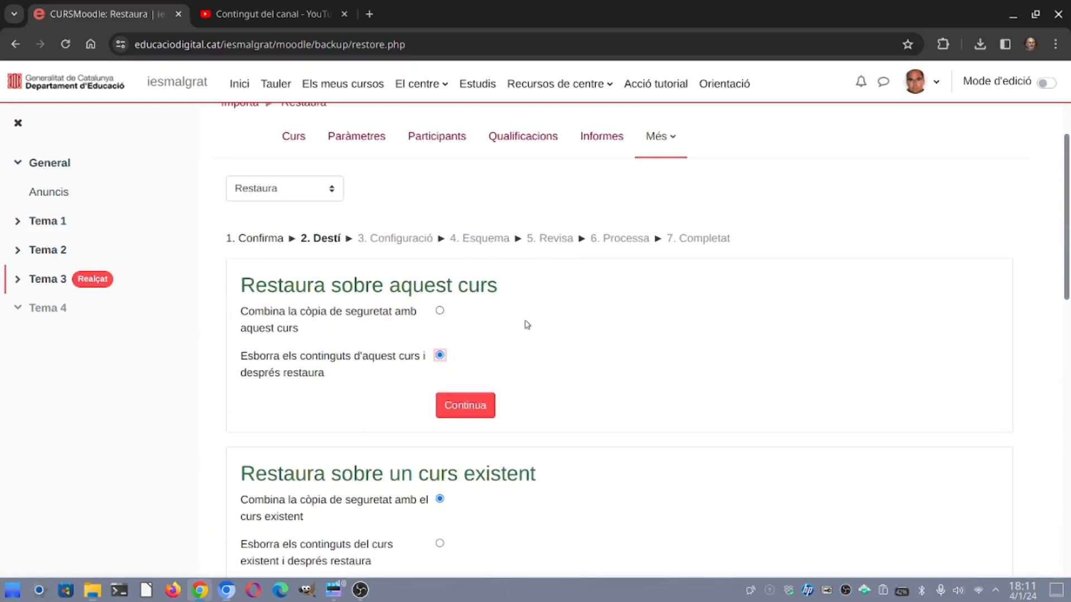
{"action": "left_click", "coordinate": [473, 411]}
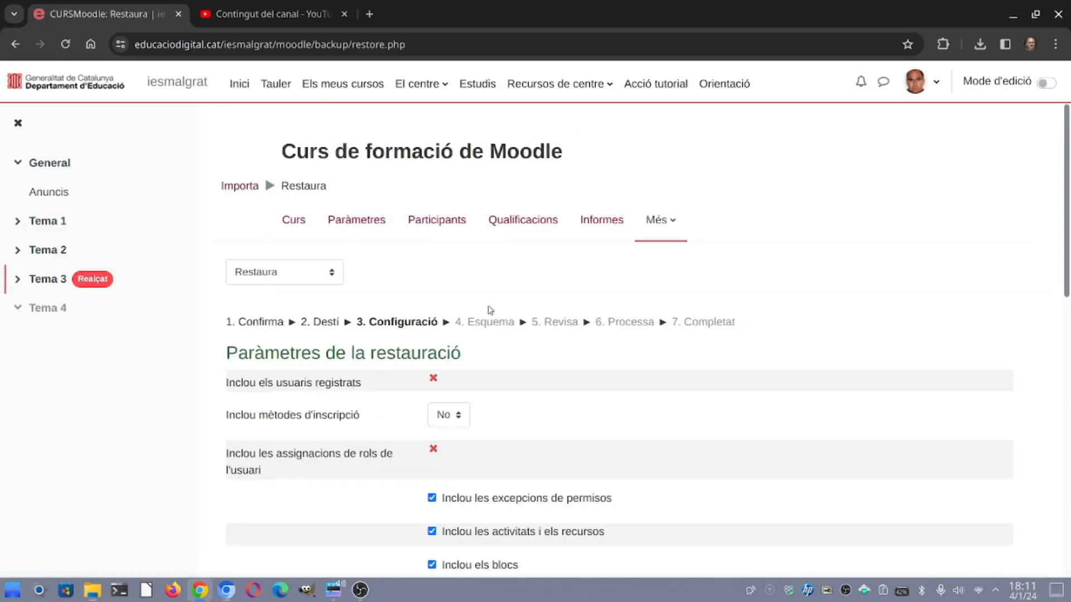
Accept the default restore settings and the default schema with every section and activity included
{"action": "scroll", "coordinate": [490, 314], "scroll_direction": "down", "scroll_amount": 10}
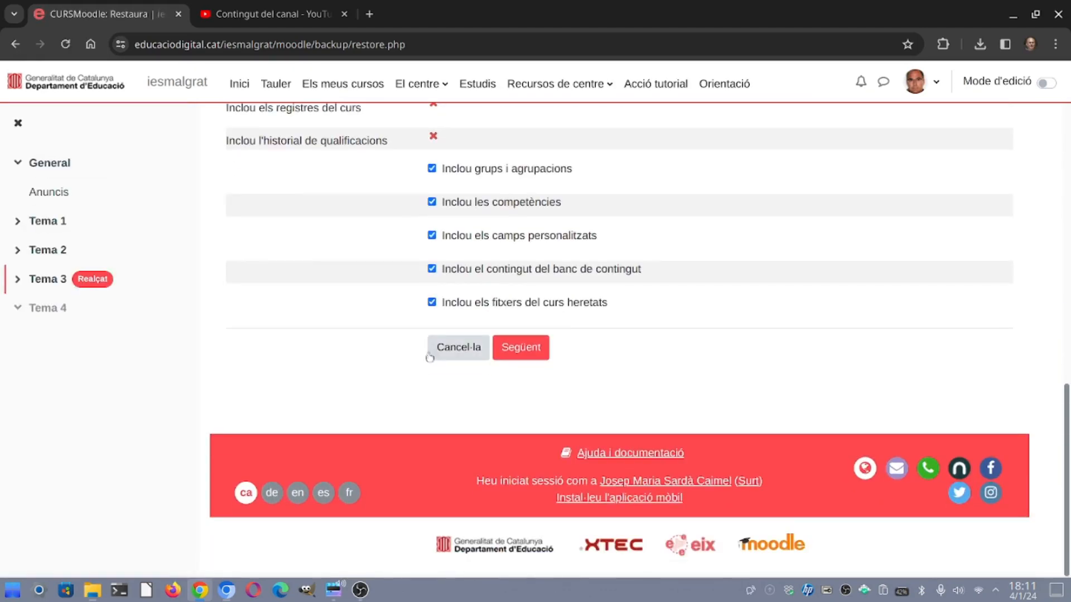
{"action": "left_click", "coordinate": [521, 356]}
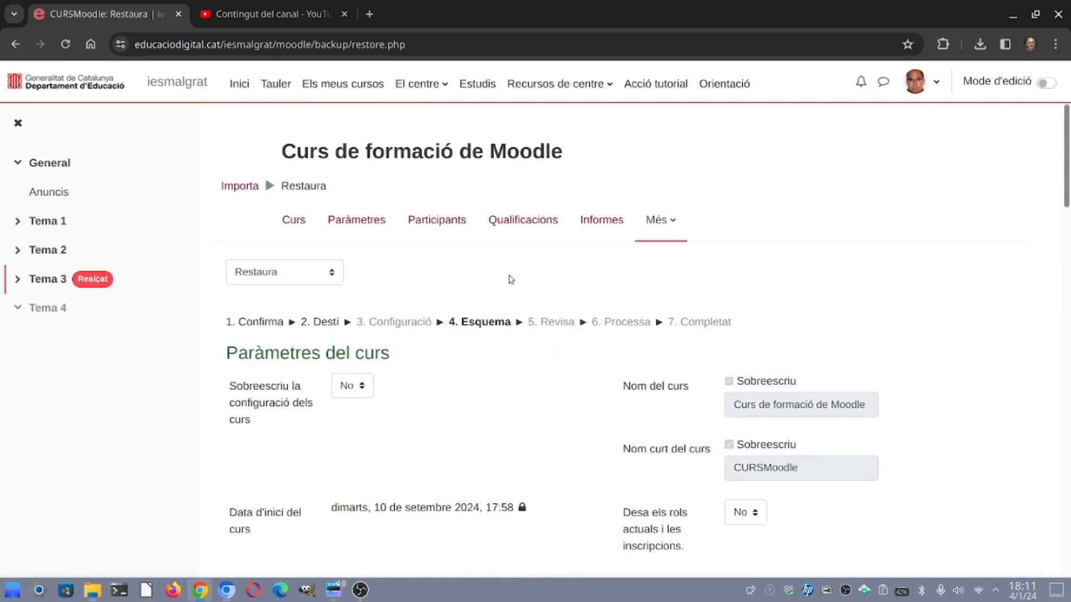
{"action": "scroll", "coordinate": [511, 280], "scroll_direction": "down", "scroll_amount": 3}
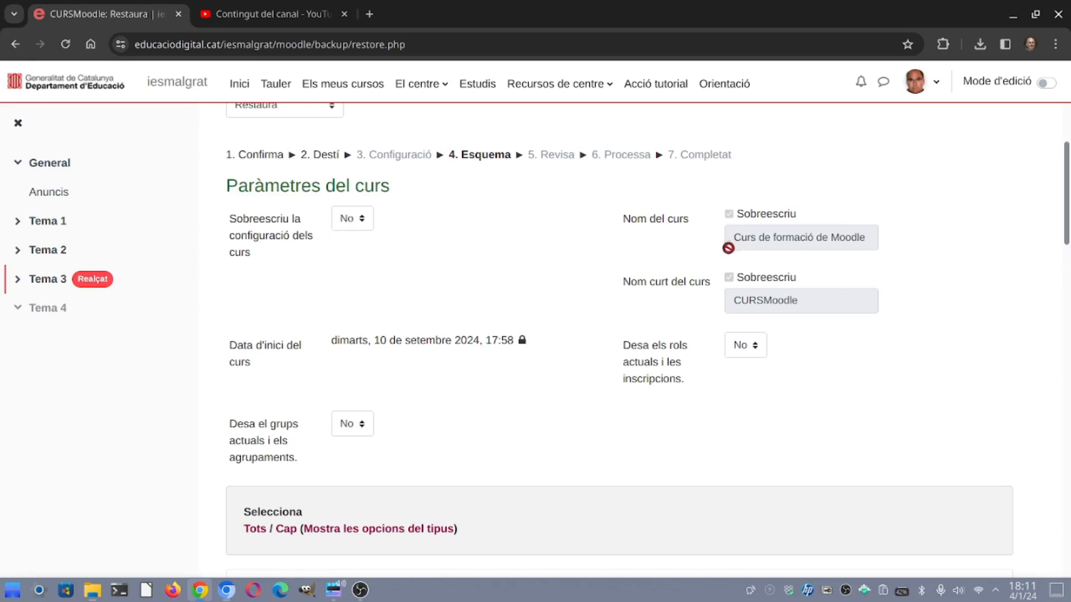
{"action": "scroll", "coordinate": [509, 321], "scroll_direction": "down", "scroll_amount": 12}
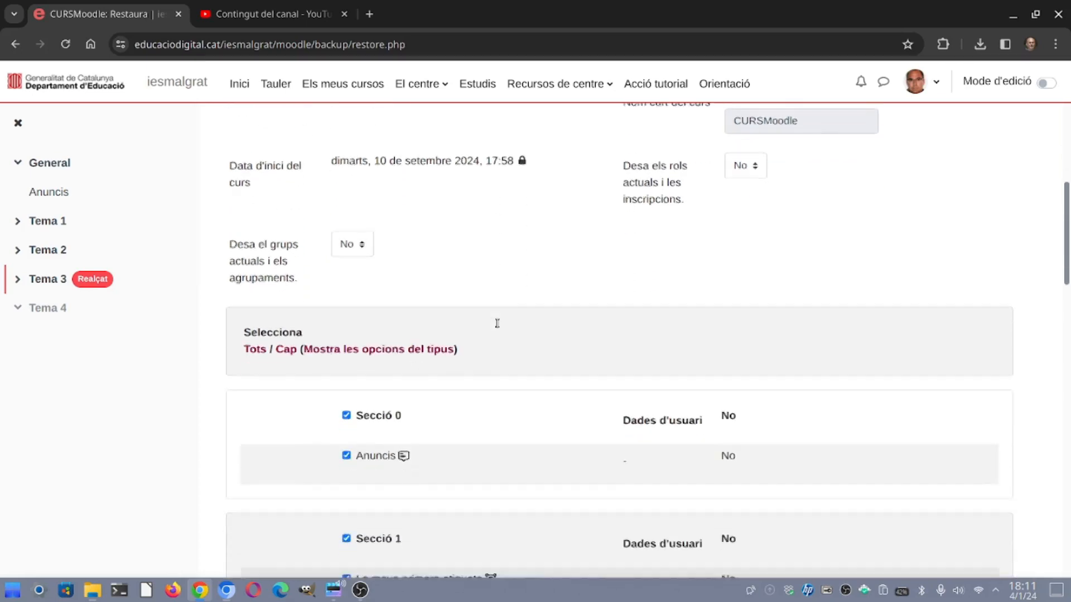
{"action": "scroll", "coordinate": [500, 328], "scroll_direction": "down", "scroll_amount": 10}
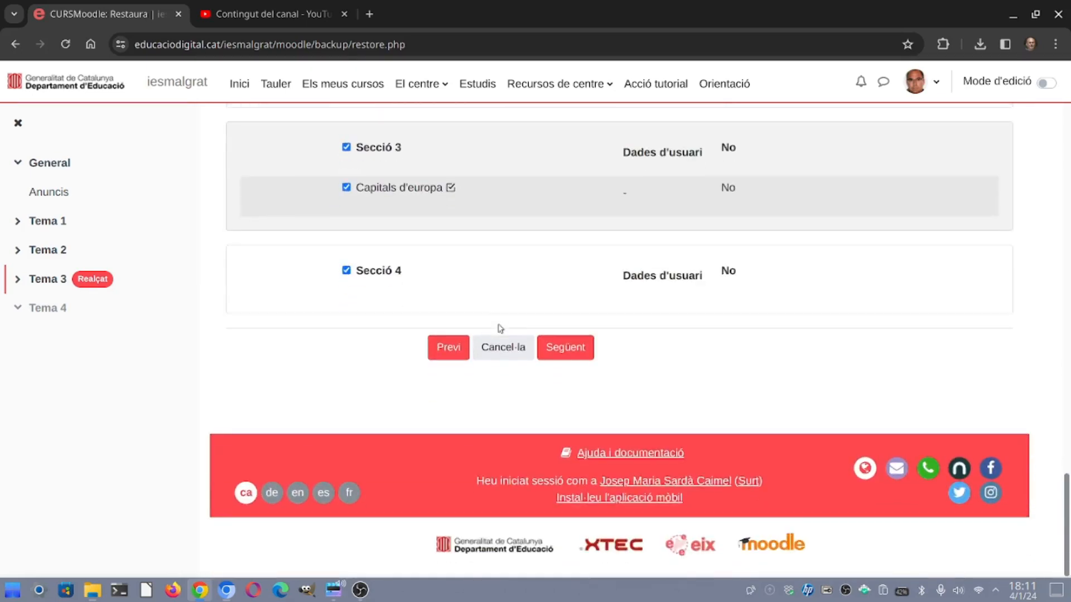
{"action": "left_click", "coordinate": [564, 351]}
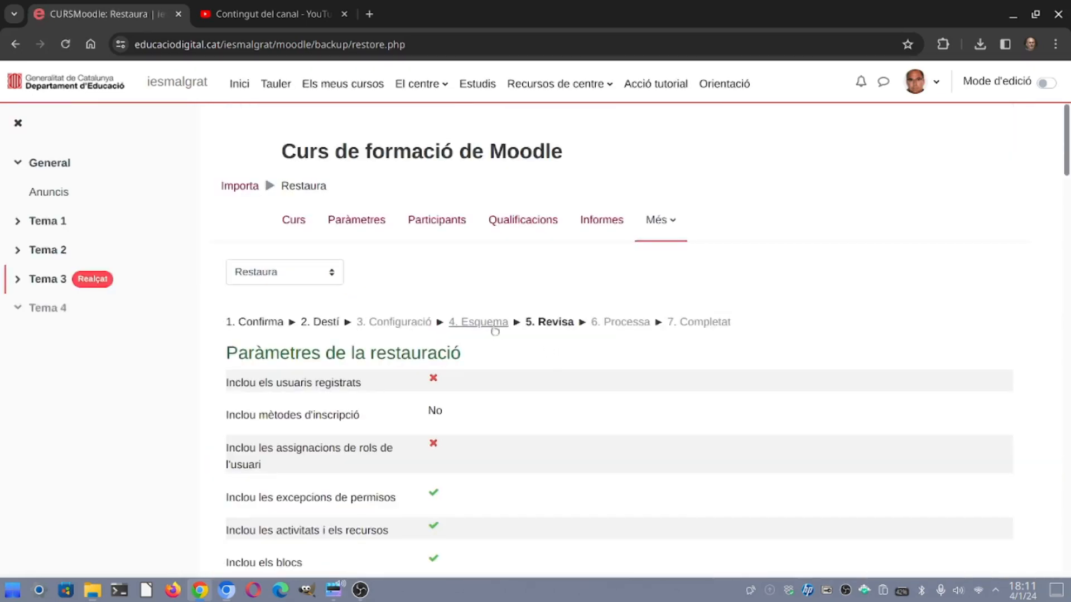
Review the restore summary, run the restore, and continue to the restored course
{"action": "scroll", "coordinate": [490, 308], "scroll_direction": "down", "scroll_amount": 10}
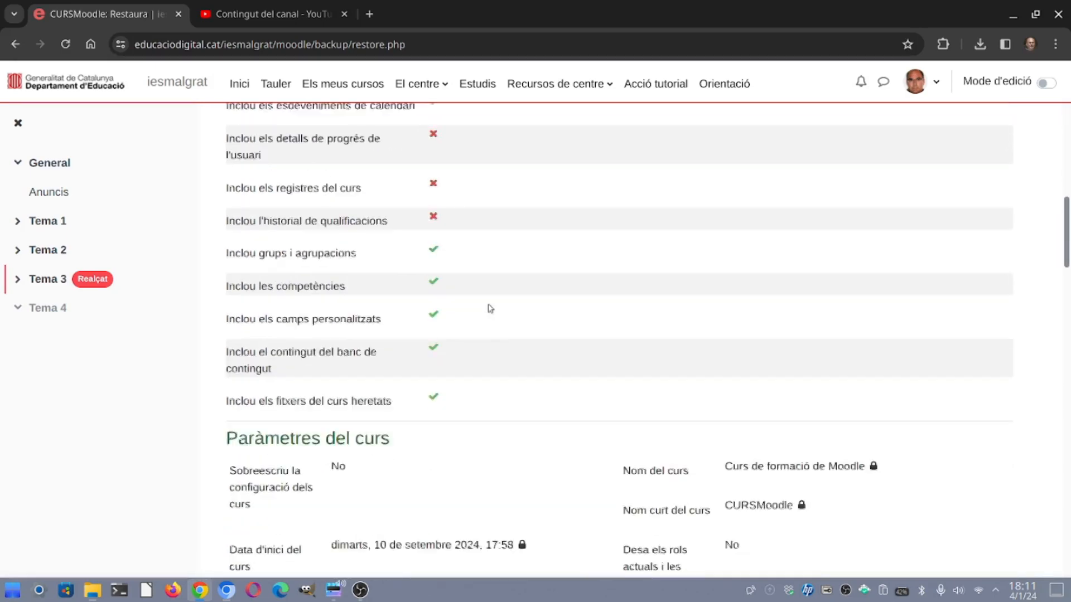
{"action": "scroll", "coordinate": [490, 309], "scroll_direction": "down", "scroll_amount": 15}
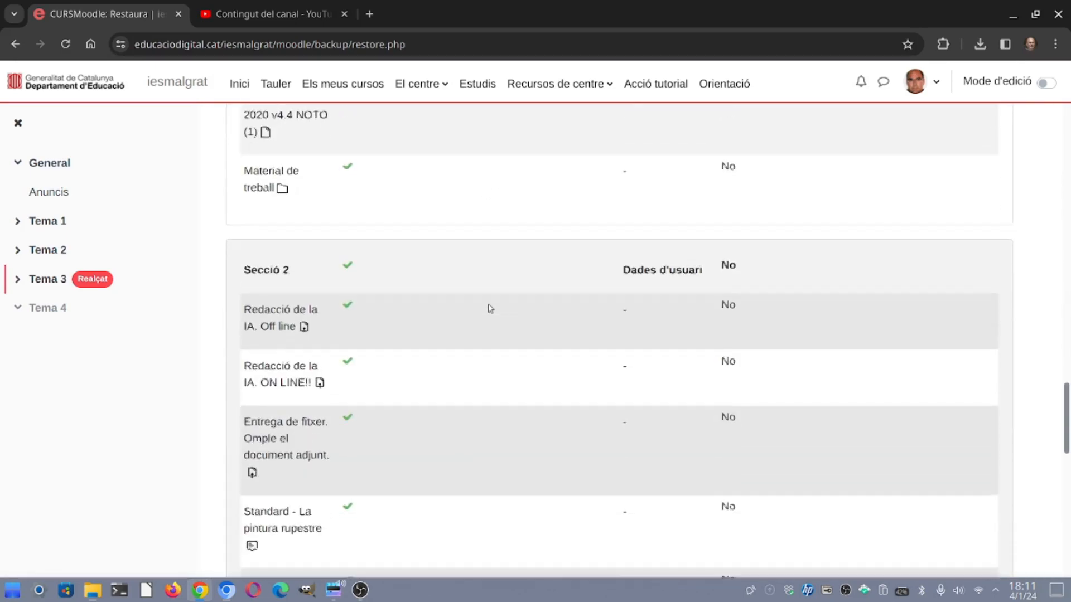
{"action": "scroll", "coordinate": [489, 308], "scroll_direction": "down", "scroll_amount": 8}
{"action": "left_click", "coordinate": [581, 350]}
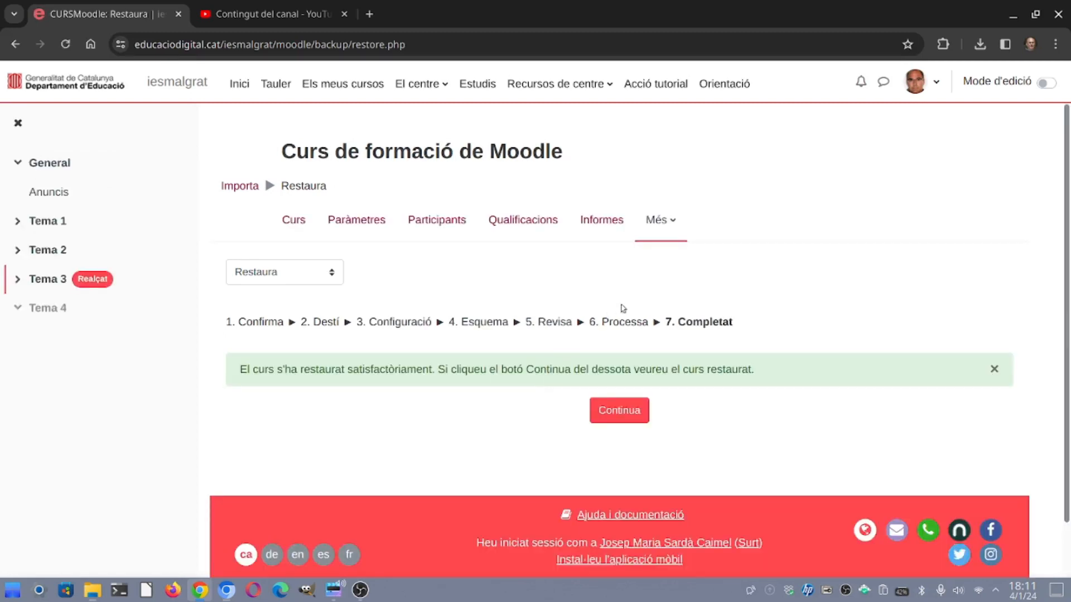
{"action": "left_click", "coordinate": [620, 412]}
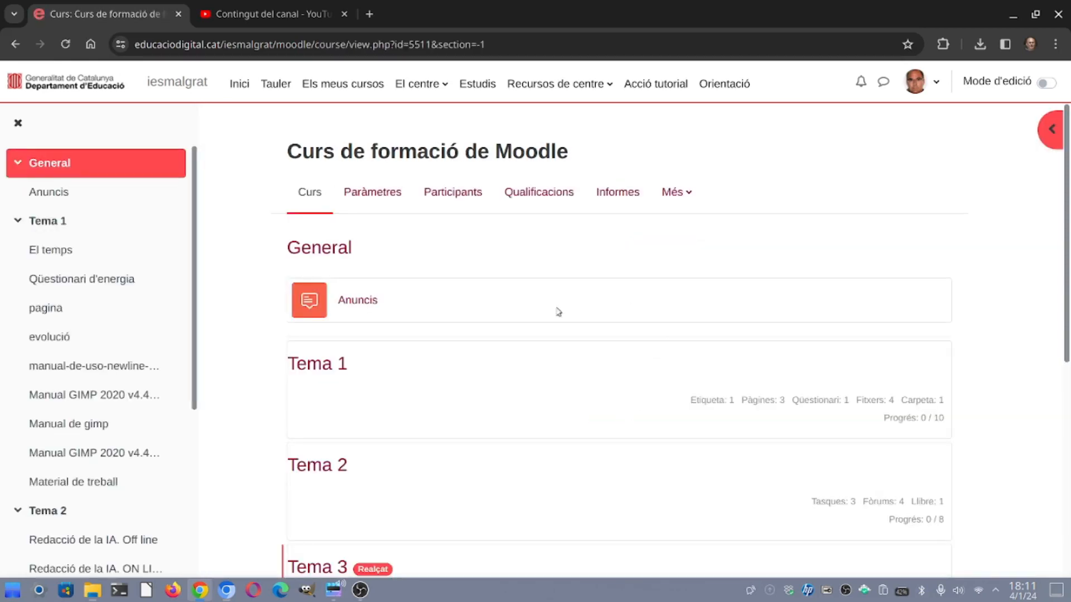
Check the restored course's sections, the resources in Tema 1, and the activities listed under Tema 2 in the course index
{"action": "scroll", "coordinate": [476, 327], "scroll_direction": "down", "scroll_amount": 3}
{"action": "scroll", "coordinate": [466, 292], "scroll_direction": "down", "scroll_amount": 3}
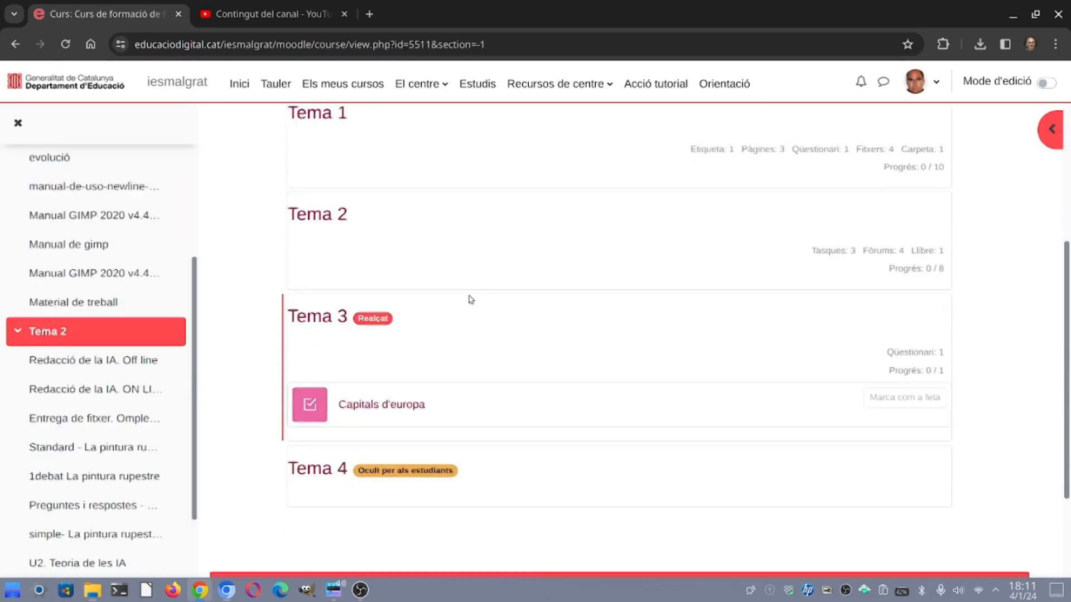
{"action": "scroll", "coordinate": [463, 299], "scroll_direction": "up", "scroll_amount": 5}
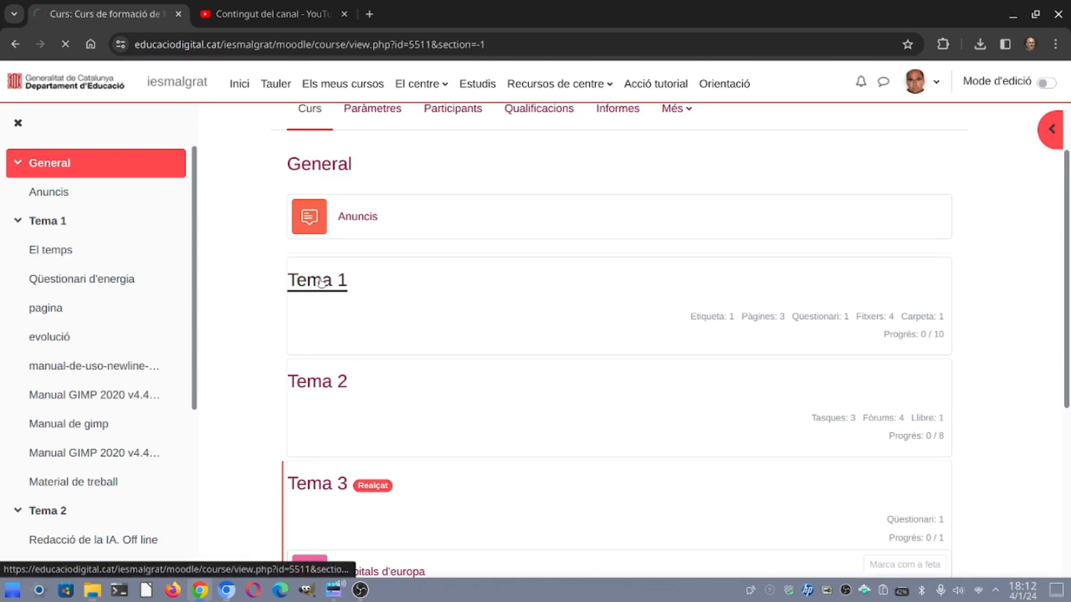
{"action": "left_click", "coordinate": [316, 280]}
{"action": "scroll", "coordinate": [480, 287], "scroll_direction": "down", "scroll_amount": 8}
{"action": "scroll", "coordinate": [482, 288], "scroll_direction": "down", "scroll_amount": 4}
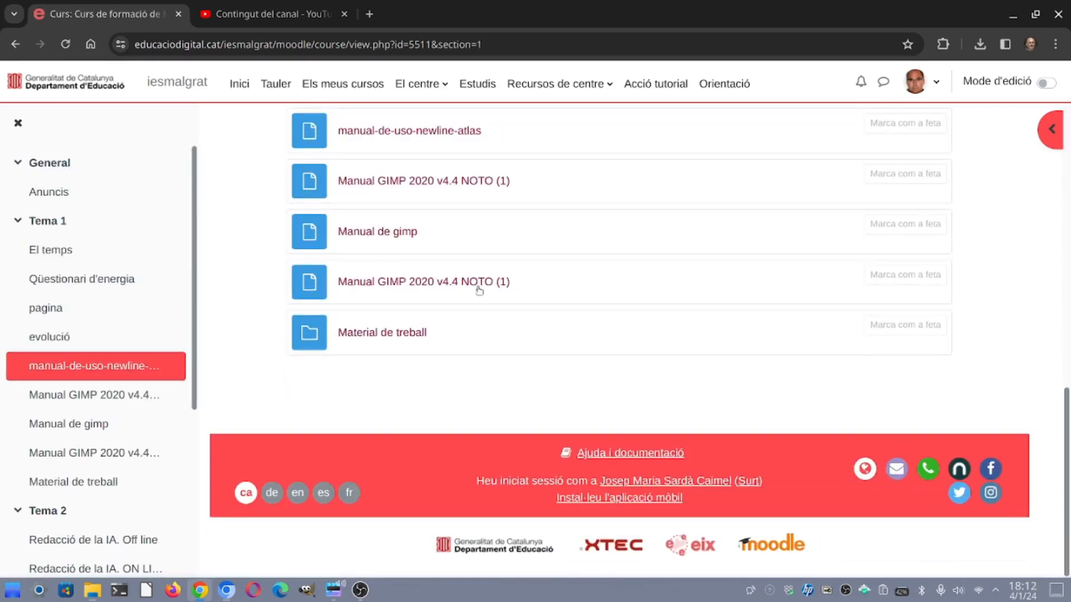
{"action": "scroll", "coordinate": [72, 456], "scroll_direction": "down", "scroll_amount": 3}
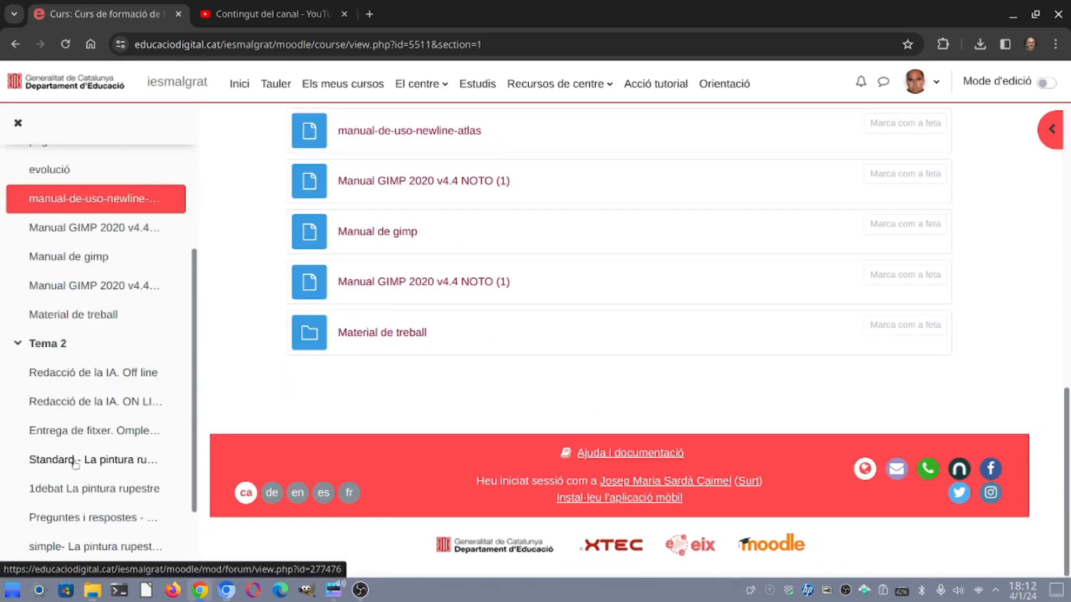
{"action": "left_click", "coordinate": [106, 372]}
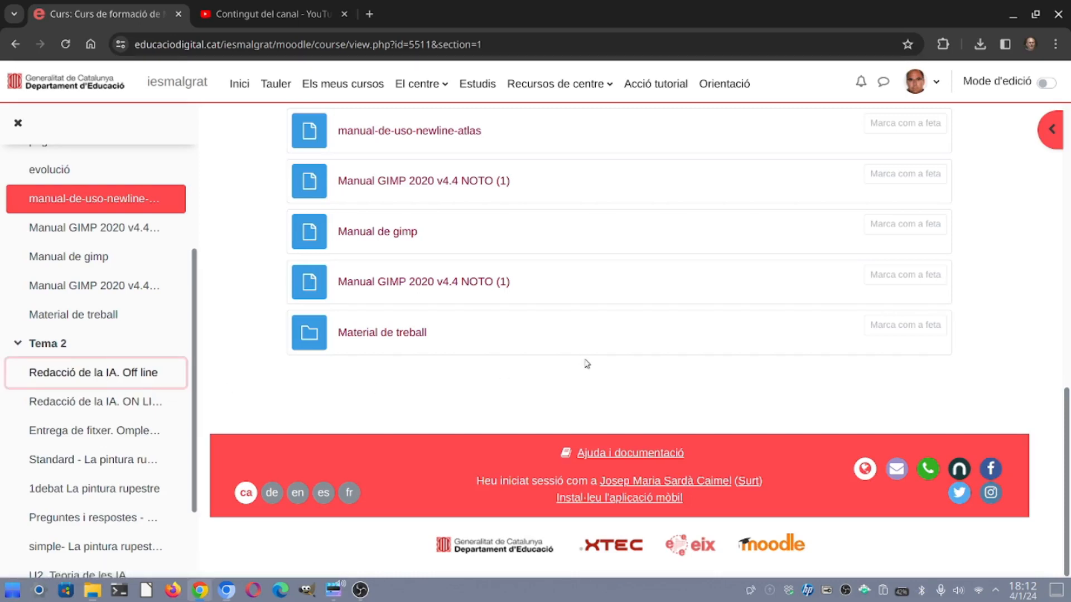
{"action": "scroll", "coordinate": [587, 363], "scroll_direction": "up", "scroll_amount": 15}
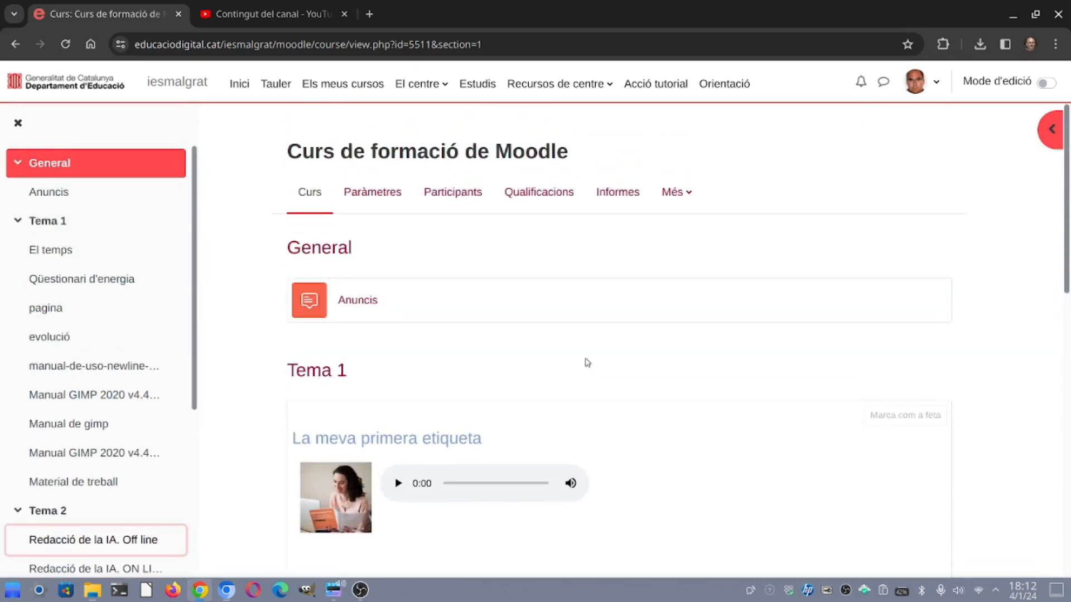